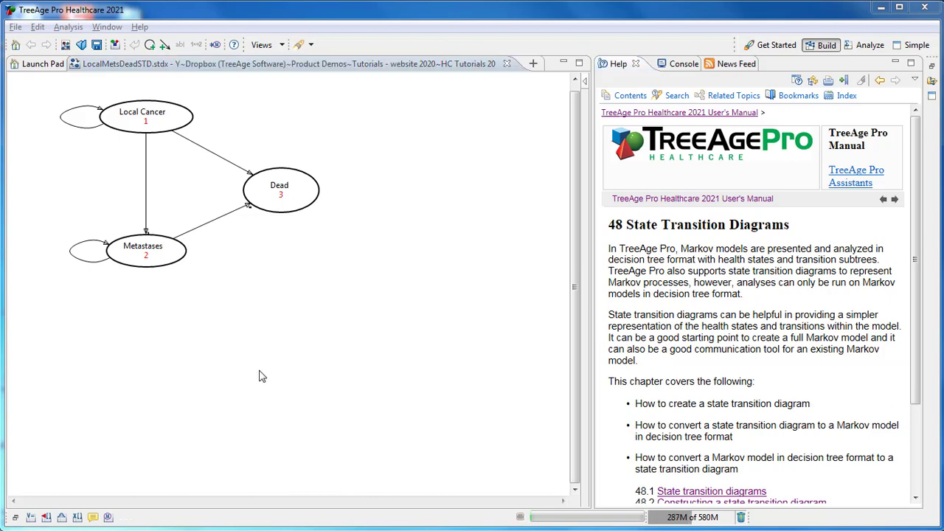
Create a new blank state transition diagram, Untitled1.stdx, from the Launch Pad
{"action": "left_click", "coordinate": [19, 30]}
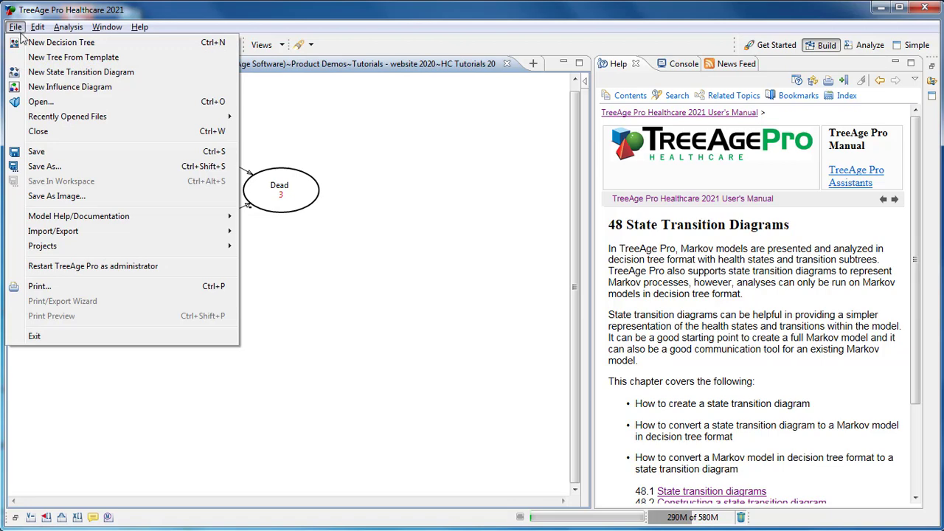
{"action": "left_click", "coordinate": [162, 8]}
{"action": "left_click", "coordinate": [44, 64]}
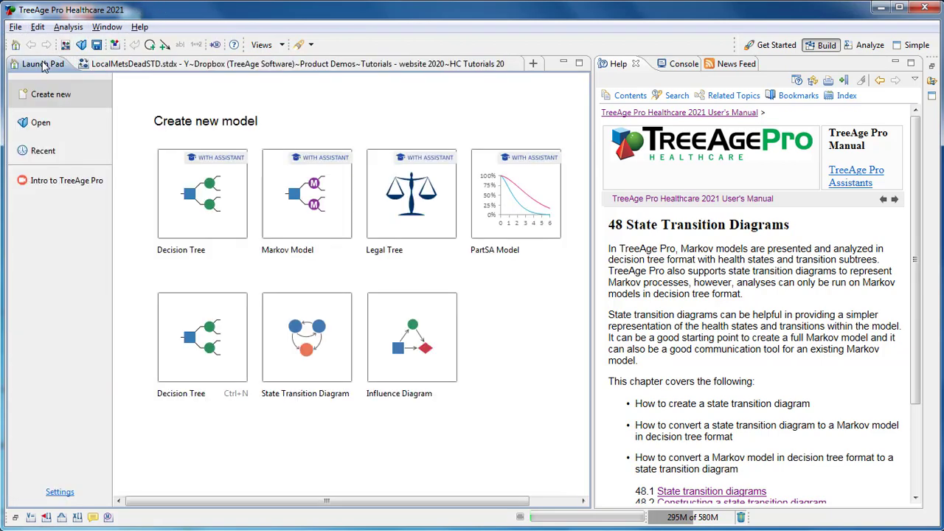
{"action": "left_click", "coordinate": [312, 362]}
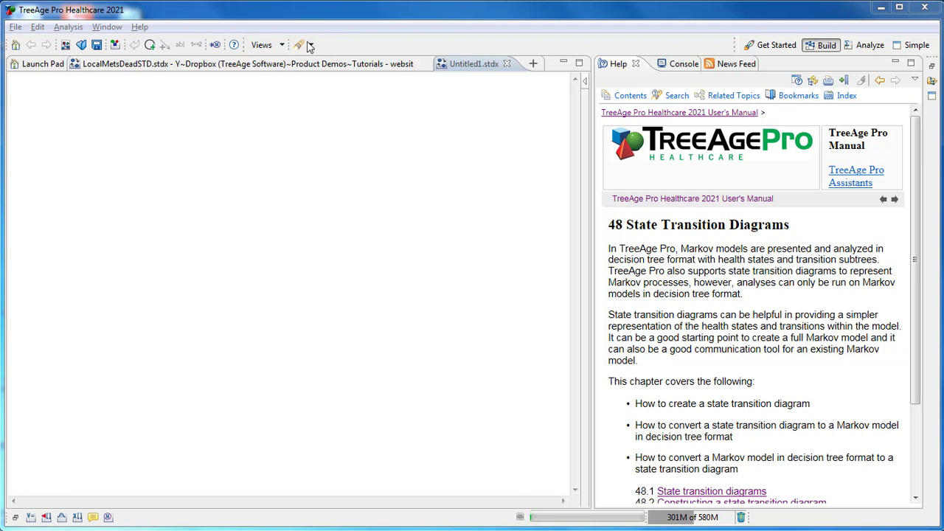
Add State1 to the diagram, move it toward the middle-left, and restore the lower panels
{"action": "left_click", "coordinate": [149, 45]}
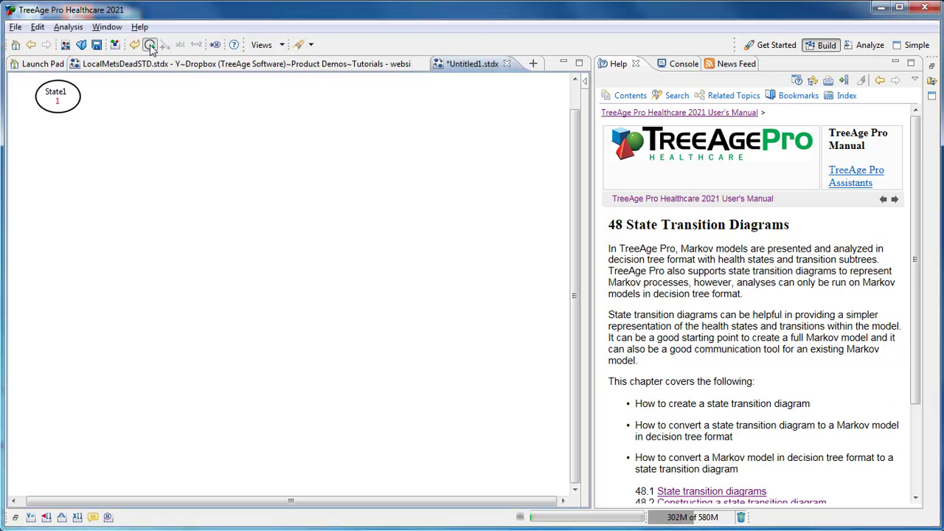
{"action": "left_click", "coordinate": [74, 91]}
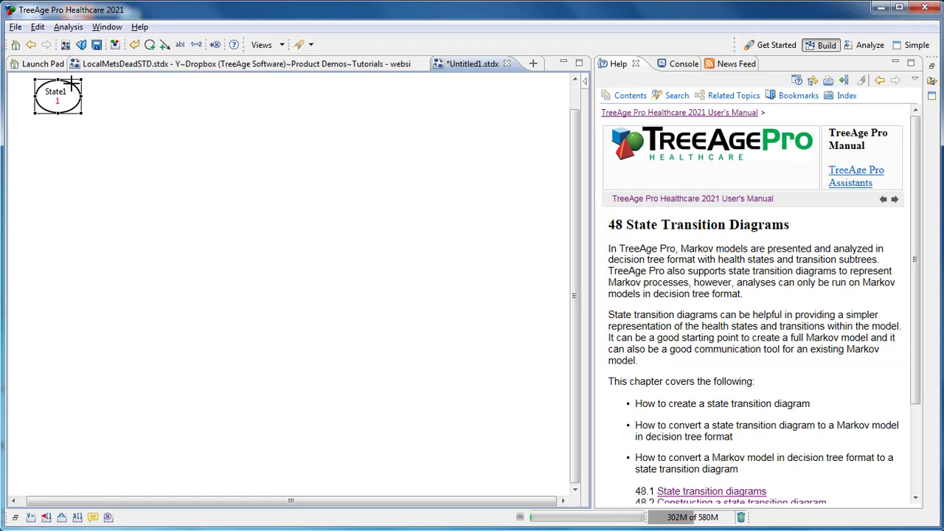
{"action": "left_click", "coordinate": [82, 99]}
{"action": "left_click_drag", "start_coordinate": [81, 96], "coordinate": [215, 248]}
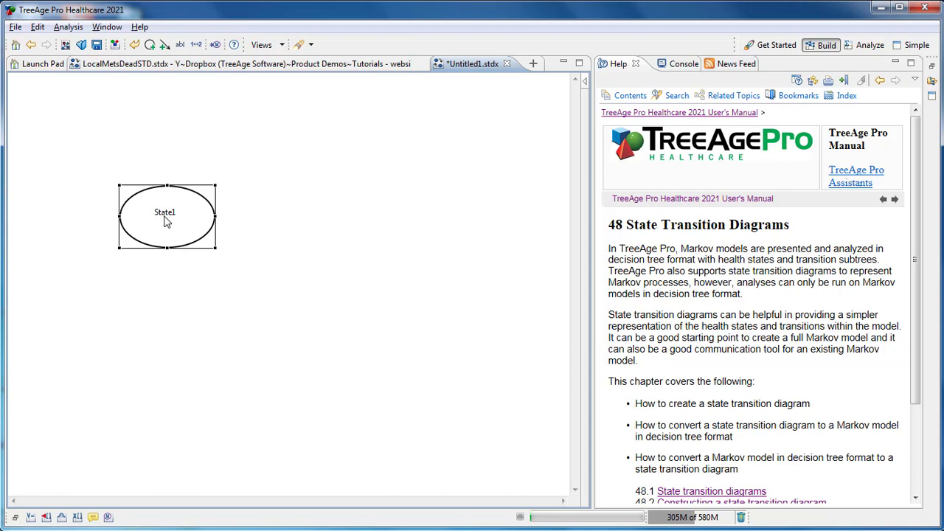
{"action": "left_click", "coordinate": [14, 518]}
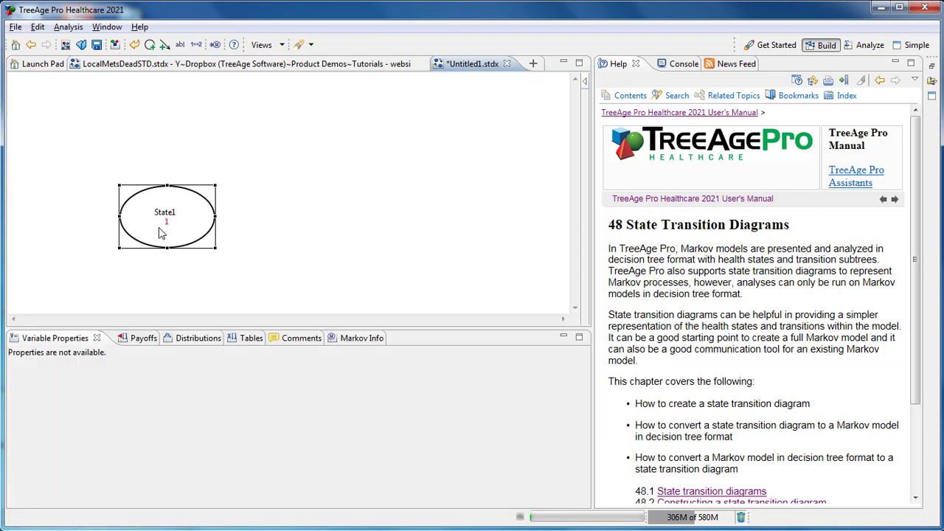
Rename State1 to Local Cancer in the Diagram Properties Name field
{"action": "left_click", "coordinate": [115, 46]}
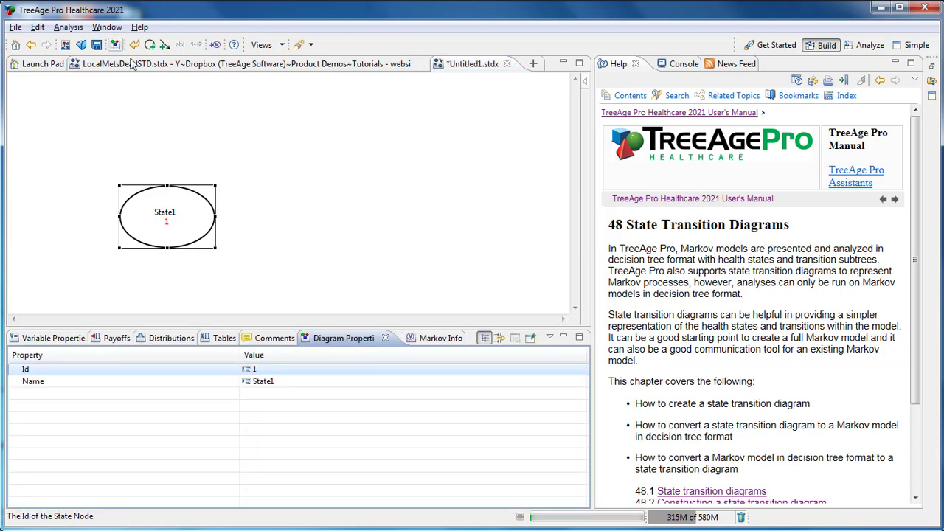
{"action": "left_click", "coordinate": [283, 383]}
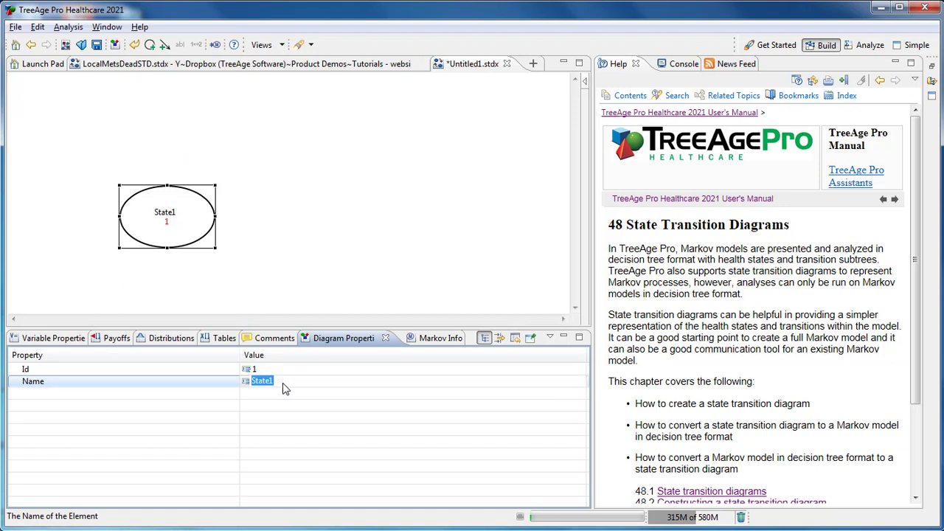
{"action": "type", "text": "Local Cancer"}
{"action": "key", "text": "Return"}
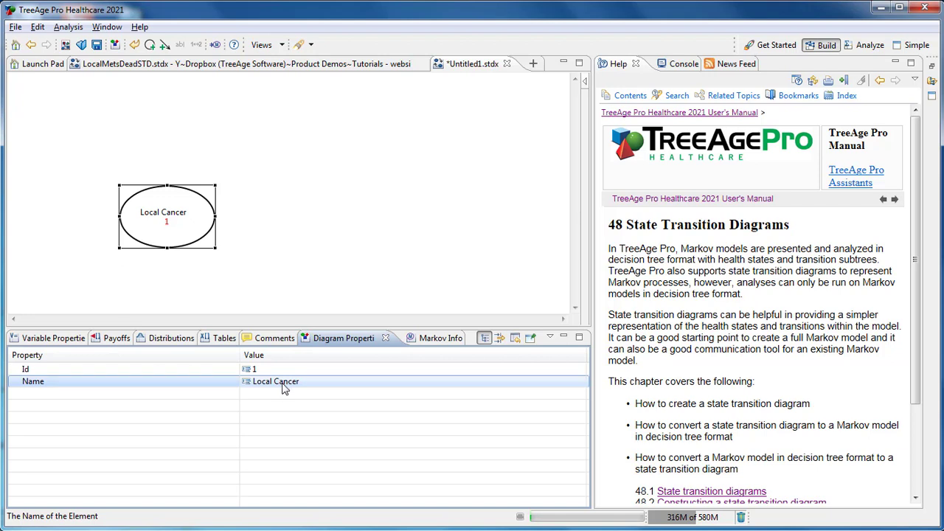
Add two more states and move State2 down below the other two
{"action": "left_click", "coordinate": [149, 45]}
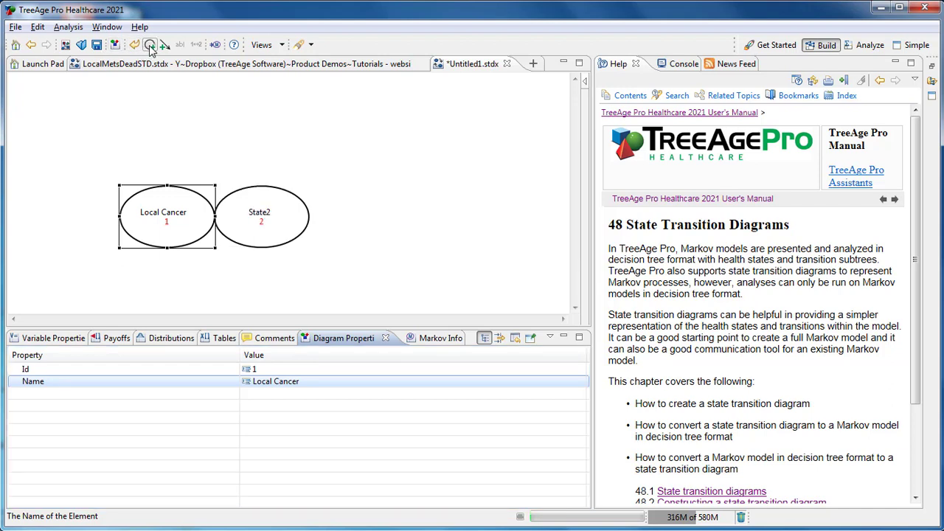
{"action": "left_click", "coordinate": [150, 45]}
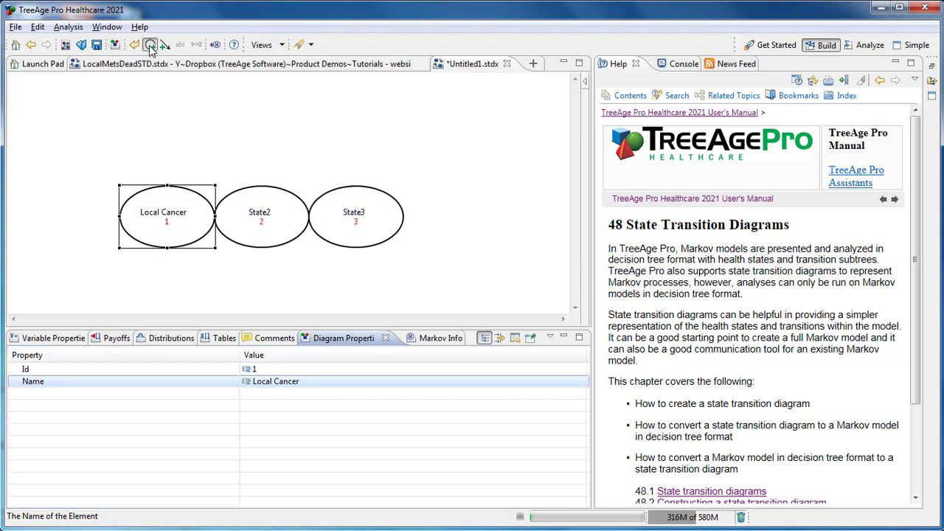
{"action": "left_click", "coordinate": [562, 337]}
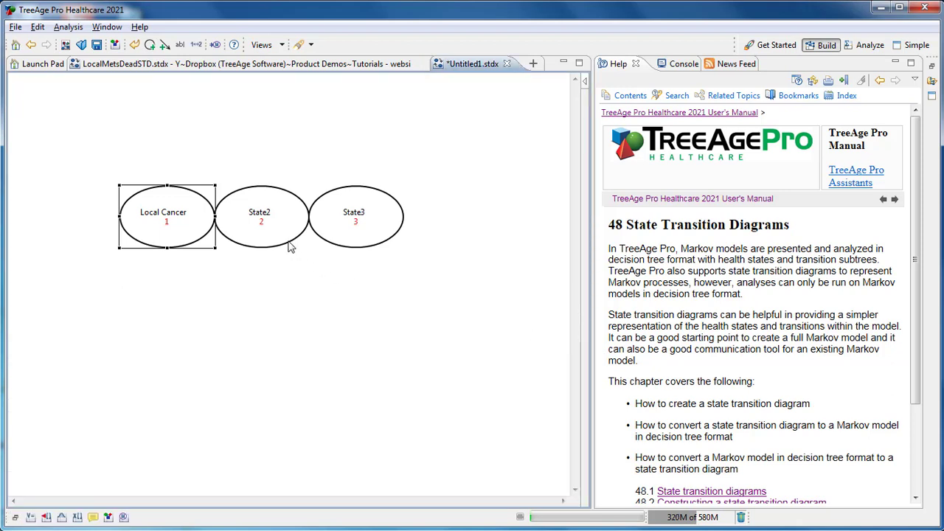
{"action": "left_click_drag", "start_coordinate": [290, 248], "coordinate": [278, 371]}
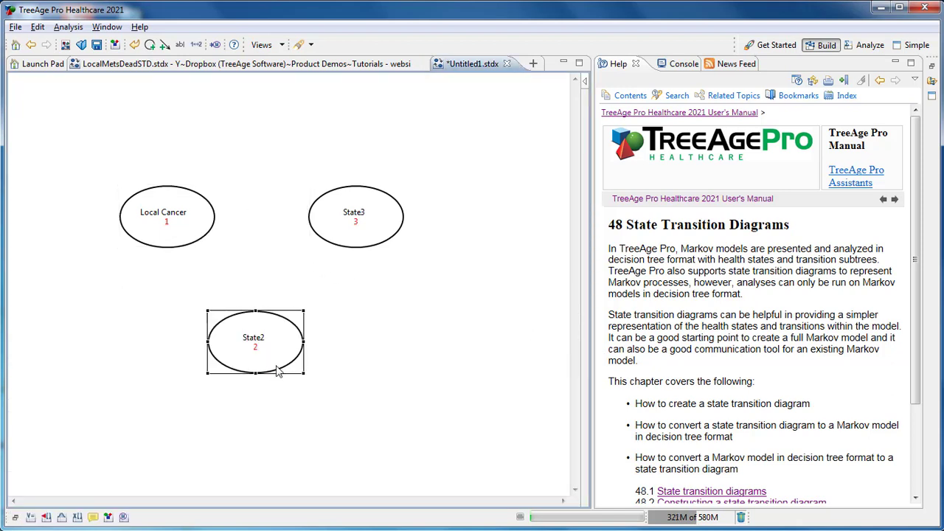
Rename State2 to Metastases and State3 to Dead
{"action": "double_click", "coordinate": [255, 336]}
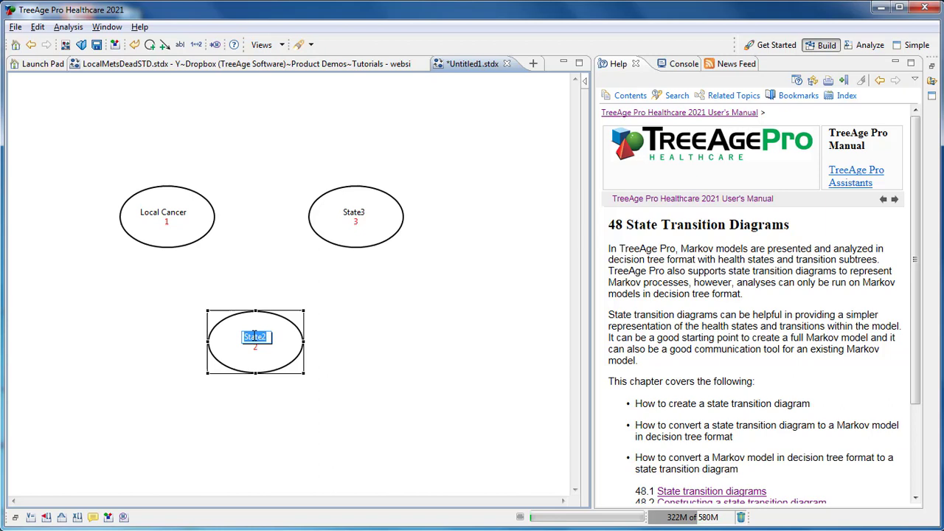
{"action": "type", "text": "Metastas"}
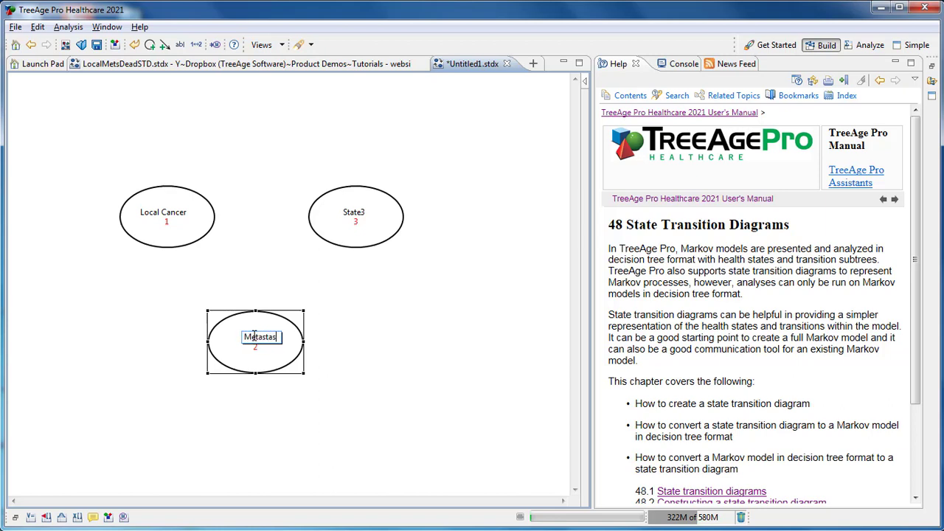
{"action": "type", "text": "es"}
{"action": "key", "text": "Return"}
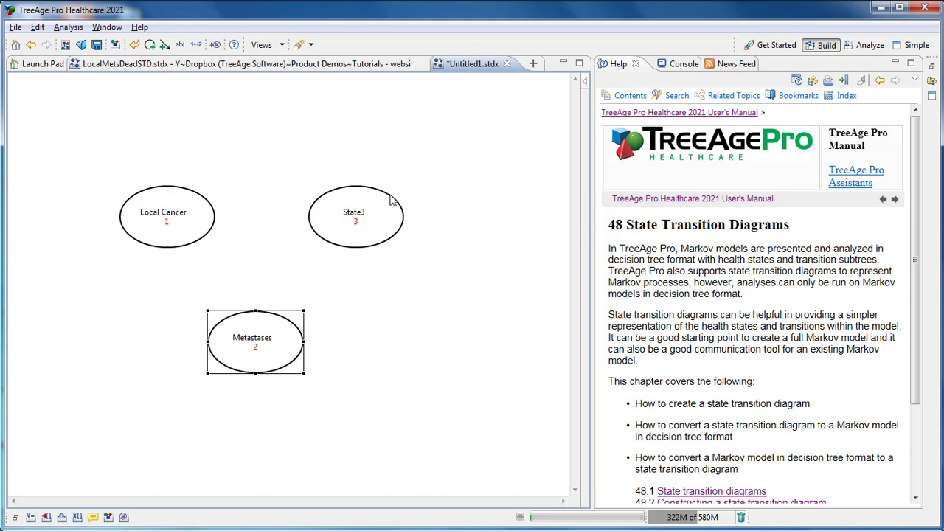
{"action": "left_click", "coordinate": [358, 217]}
{"action": "left_click", "coordinate": [357, 214]}
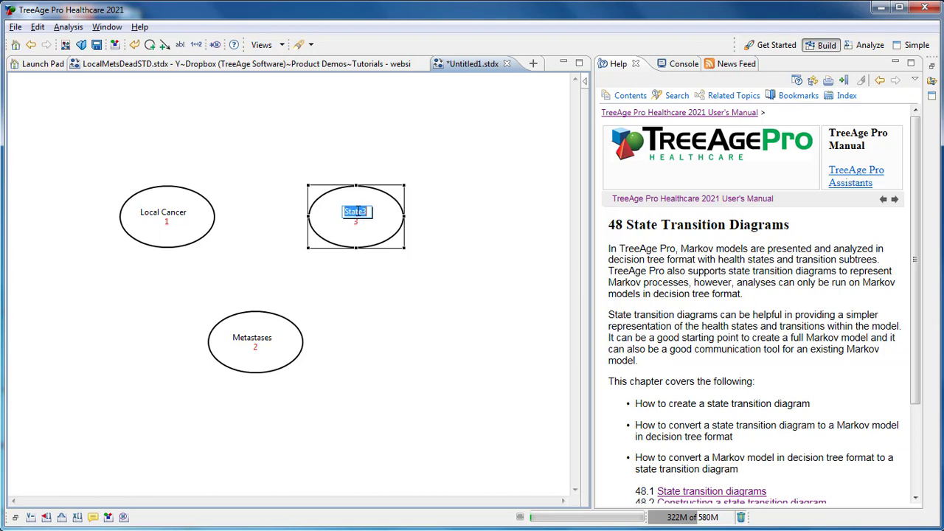
{"action": "type", "text": "Dead"}
{"action": "key", "text": "Return"}
{"action": "key", "text": "Escape"}
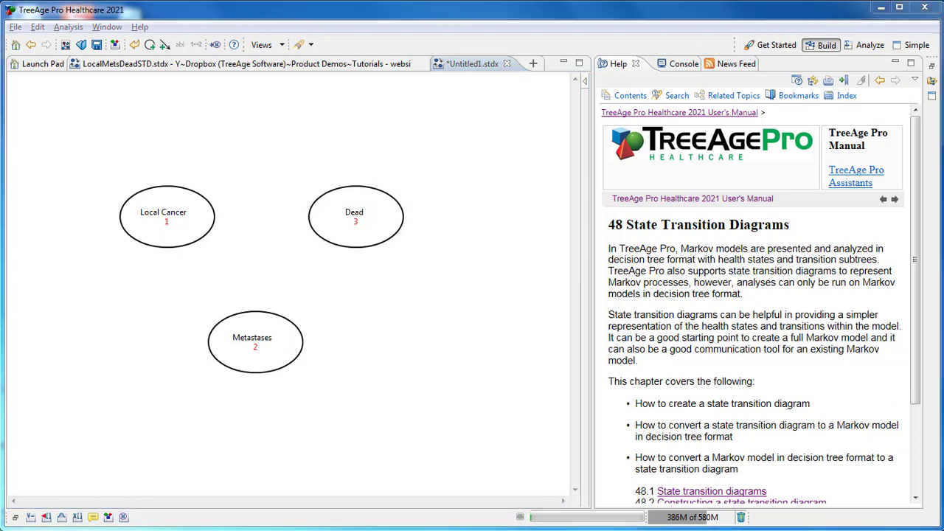
Add a self-loop transition from Local Cancer to Local Cancer
{"action": "left_click", "coordinate": [166, 45]}
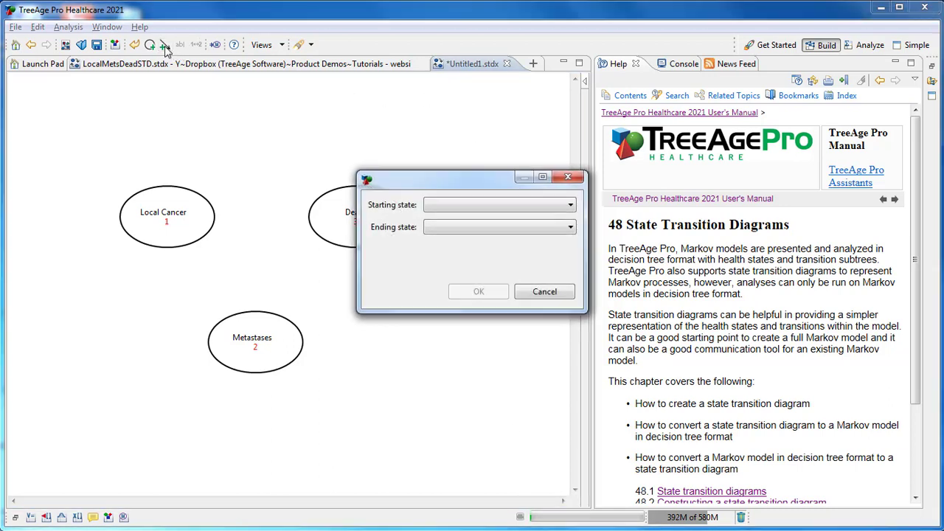
{"action": "left_click", "coordinate": [450, 206]}
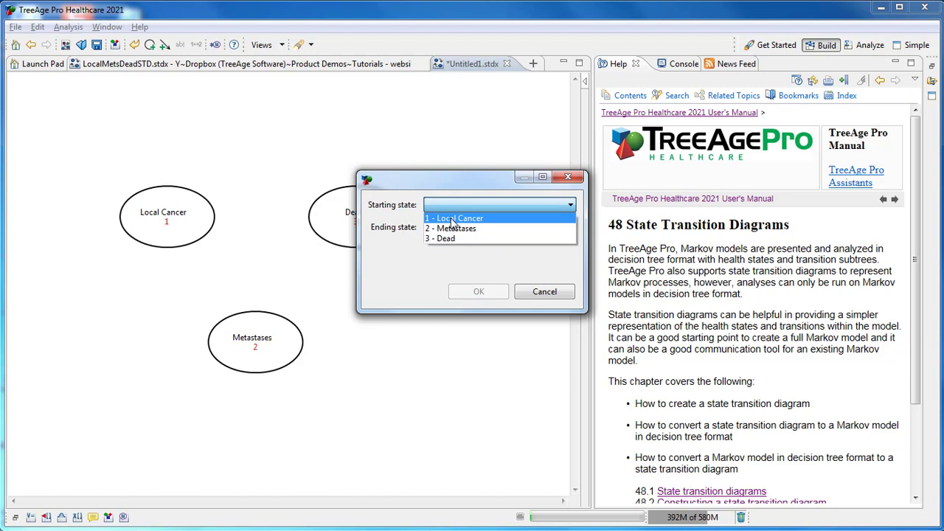
{"action": "left_click", "coordinate": [451, 214]}
{"action": "left_click", "coordinate": [452, 231]}
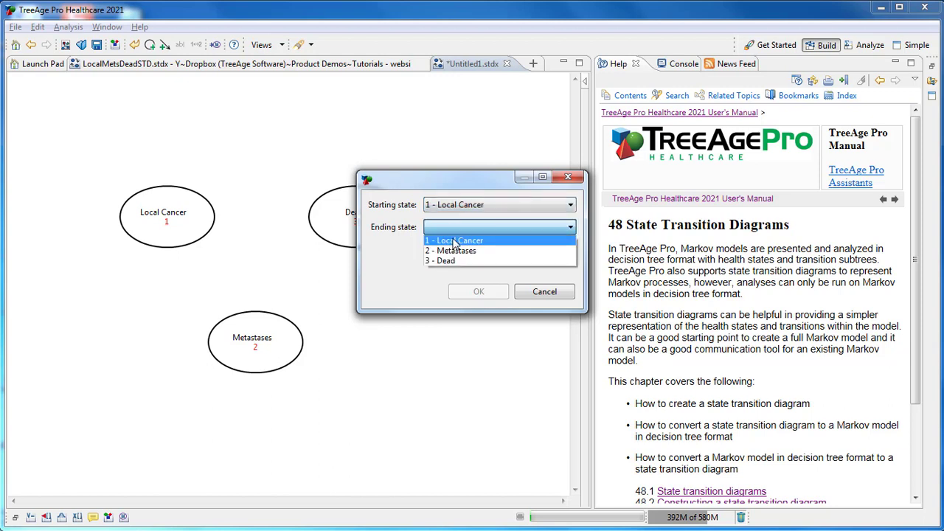
{"action": "left_click", "coordinate": [452, 238]}
{"action": "left_click", "coordinate": [477, 293]}
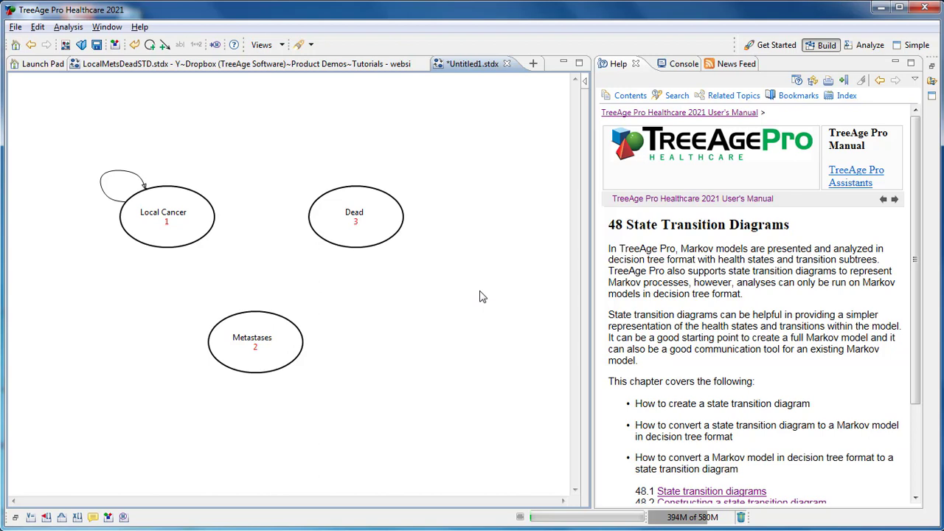
Name the Local Cancer self-loop transition Stay here
{"action": "left_click", "coordinate": [125, 177]}
{"action": "left_click", "coordinate": [12, 519]}
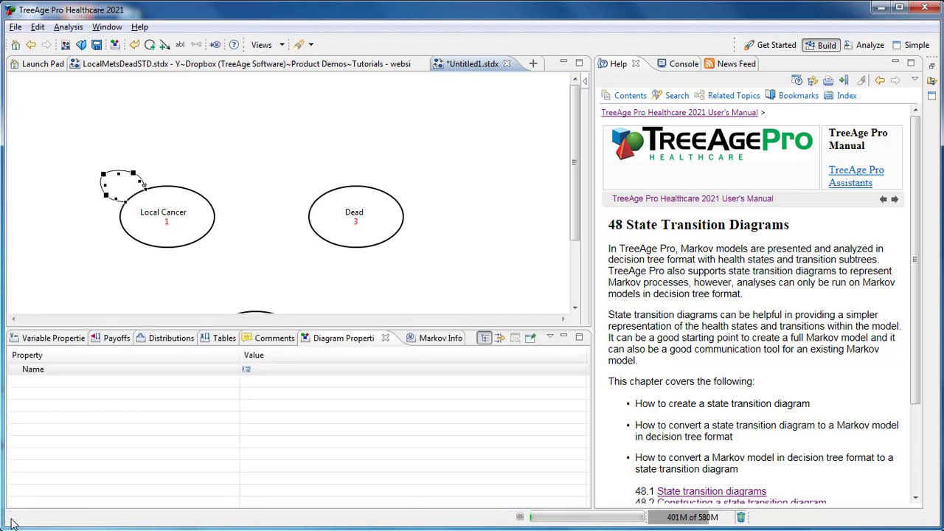
{"action": "left_click", "coordinate": [258, 374]}
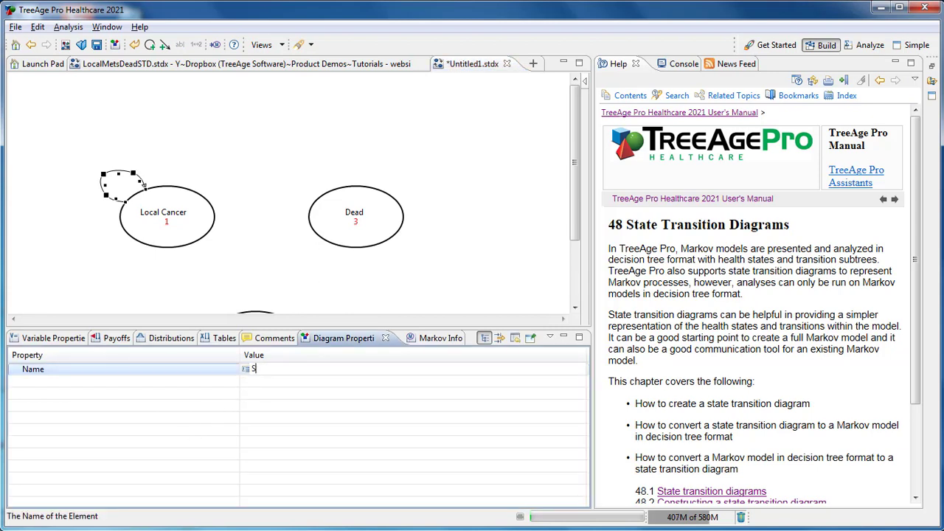
{"action": "key", "text": "Return"}
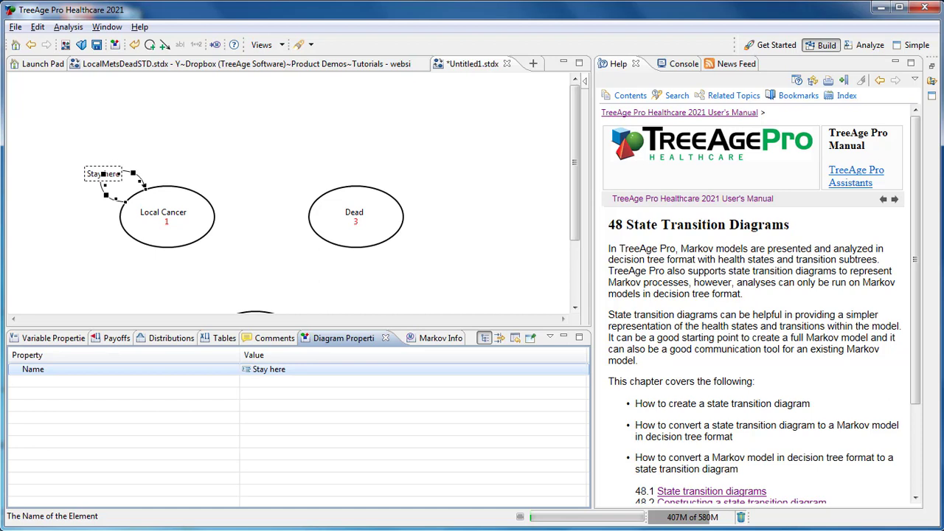
{"action": "left_click", "coordinate": [166, 45]}
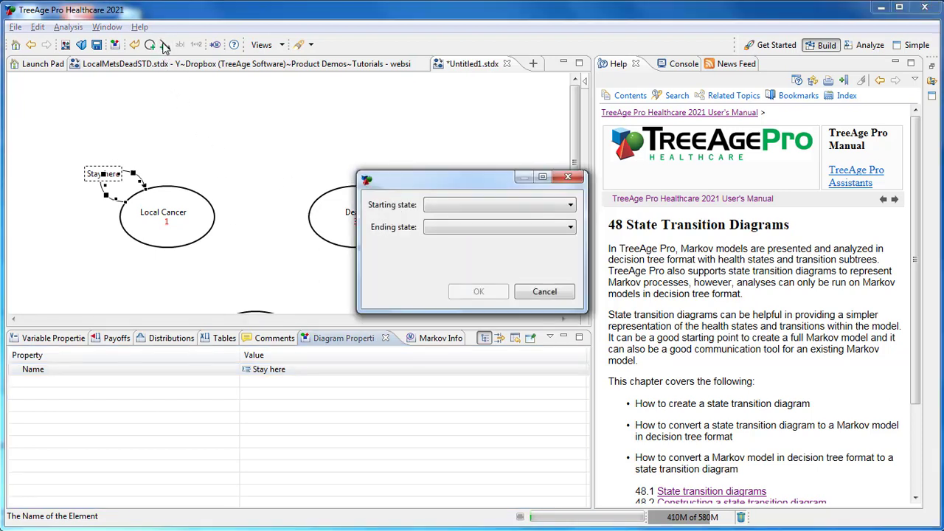
Create a transition from Local Cancer to Metastases
{"action": "left_click", "coordinate": [459, 207]}
{"action": "left_click", "coordinate": [459, 218]}
{"action": "left_click", "coordinate": [466, 228]}
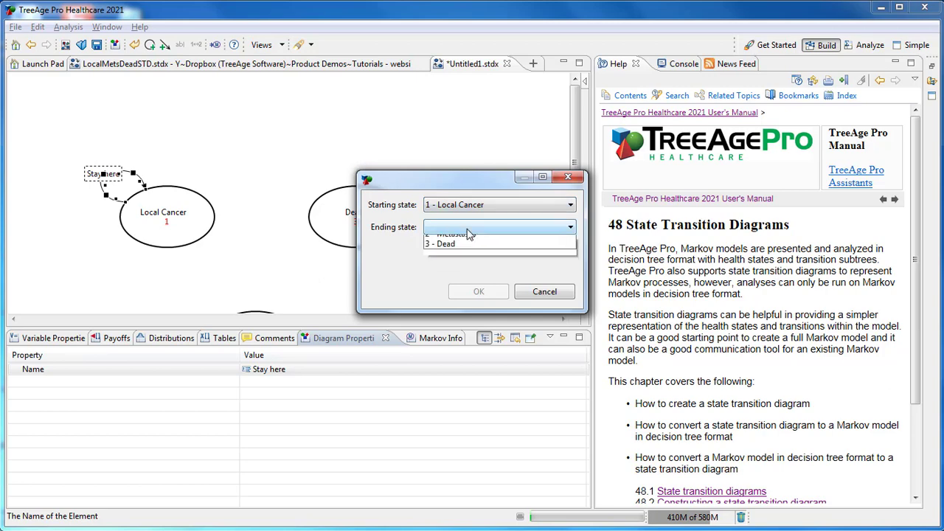
{"action": "left_click", "coordinate": [469, 251]}
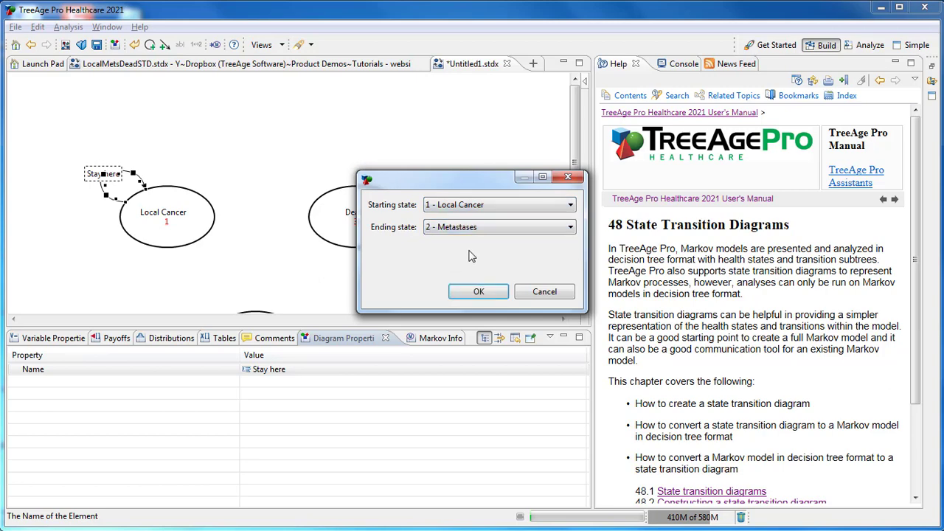
{"action": "left_click", "coordinate": [479, 292]}
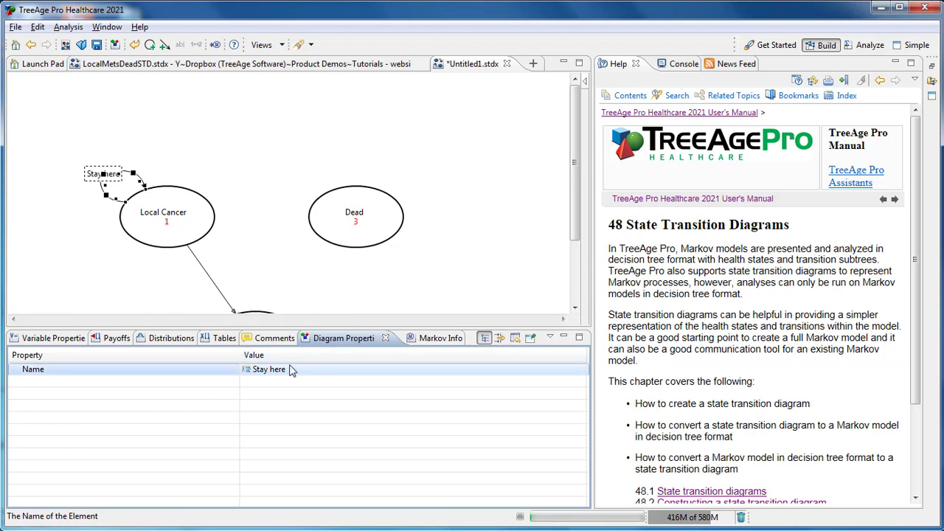
Name the Local Cancer to Metastases transition Progress to Metastases
{"action": "left_click", "coordinate": [205, 273]}
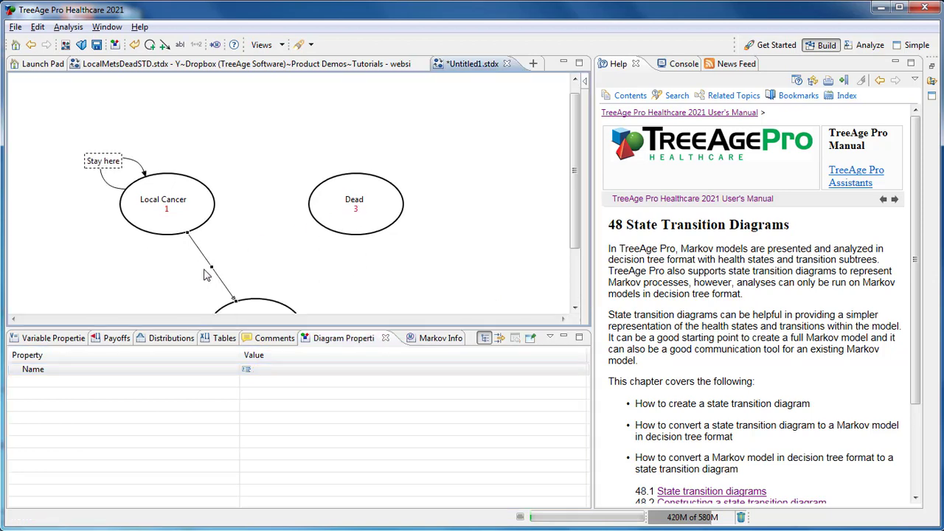
{"action": "left_click_drag", "start_coordinate": [318, 327], "coordinate": [320, 411]}
{"action": "left_click", "coordinate": [278, 456]}
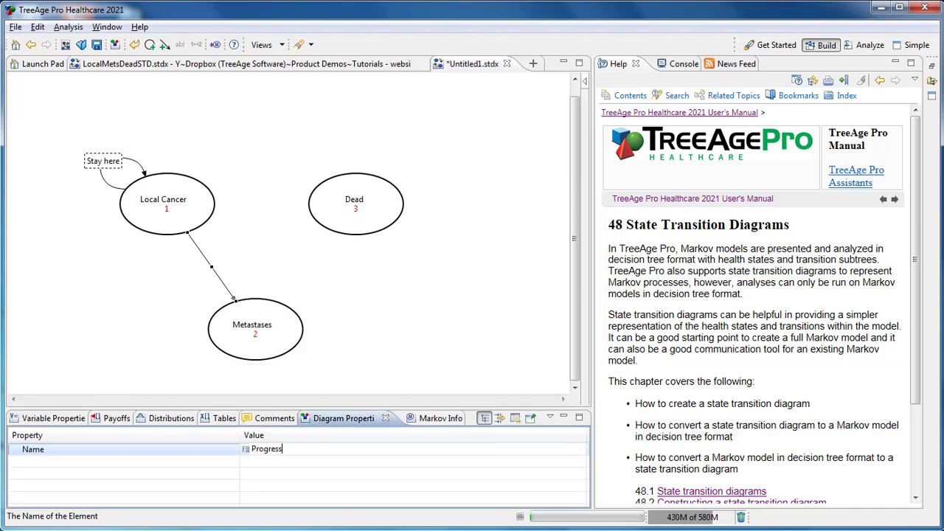
{"action": "type", "text": "Progress to Metastases"}
{"action": "key", "text": "Return"}
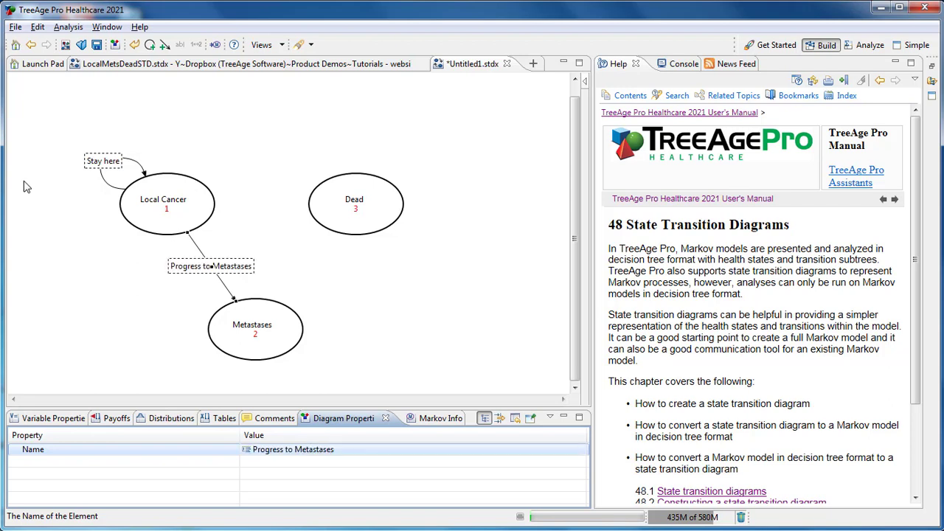
Create a transition from Local Cancer to Dead
{"action": "left_click", "coordinate": [165, 45]}
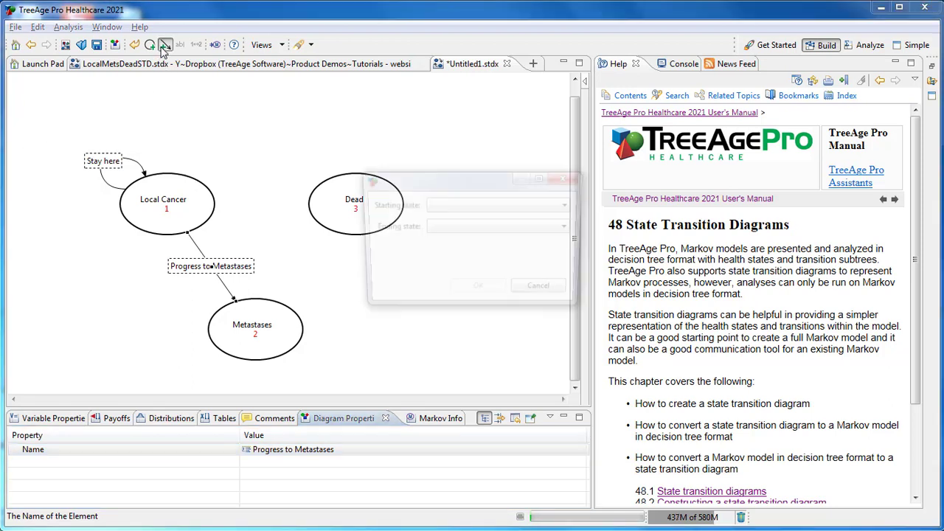
{"action": "left_click", "coordinate": [463, 209]}
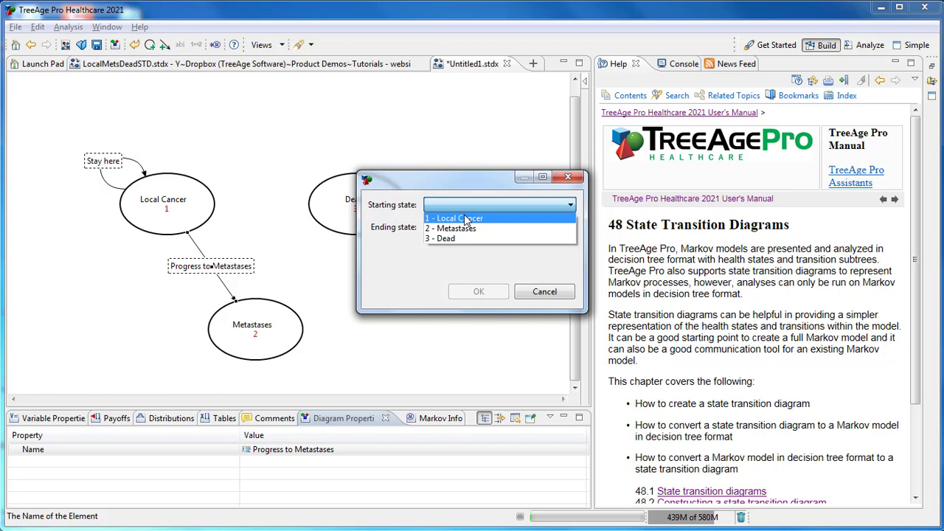
{"action": "left_click", "coordinate": [465, 218]}
{"action": "left_click", "coordinate": [463, 233]}
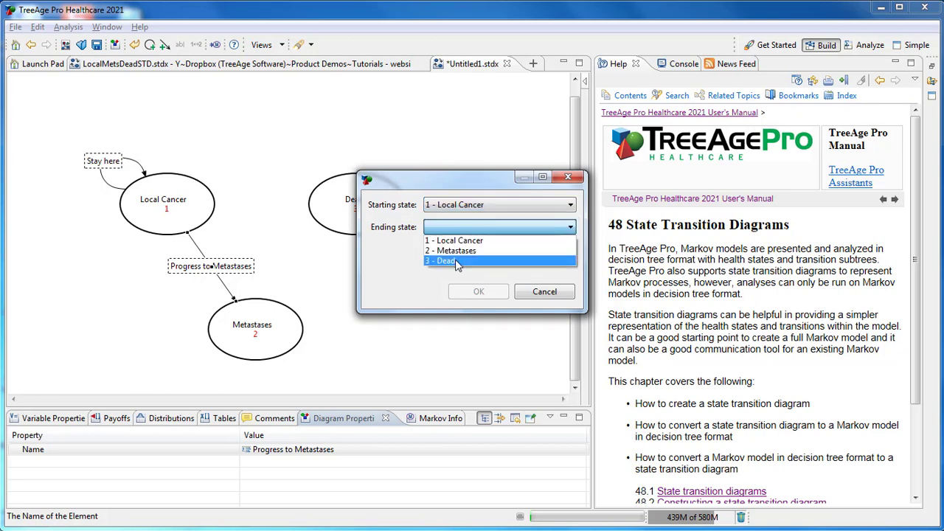
{"action": "left_click", "coordinate": [457, 264]}
{"action": "left_click", "coordinate": [479, 293]}
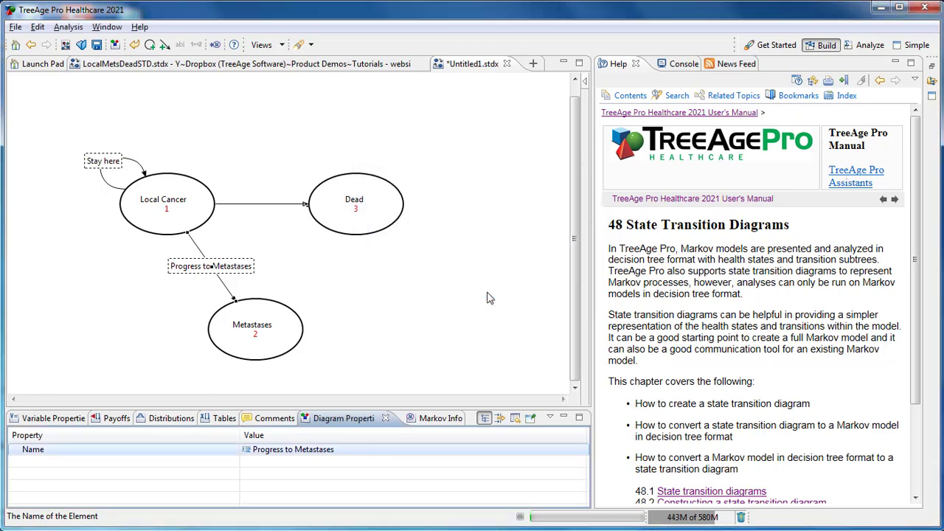
Name the Local Cancer to Dead transition Die
{"action": "left_click", "coordinate": [285, 204]}
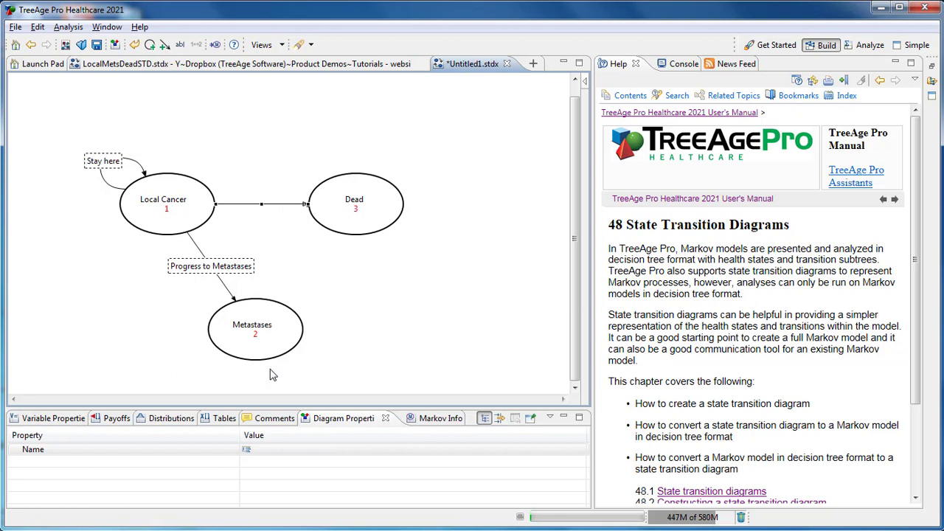
{"action": "left_click", "coordinate": [263, 450]}
{"action": "type", "text": "Die"}
{"action": "key", "text": "Return"}
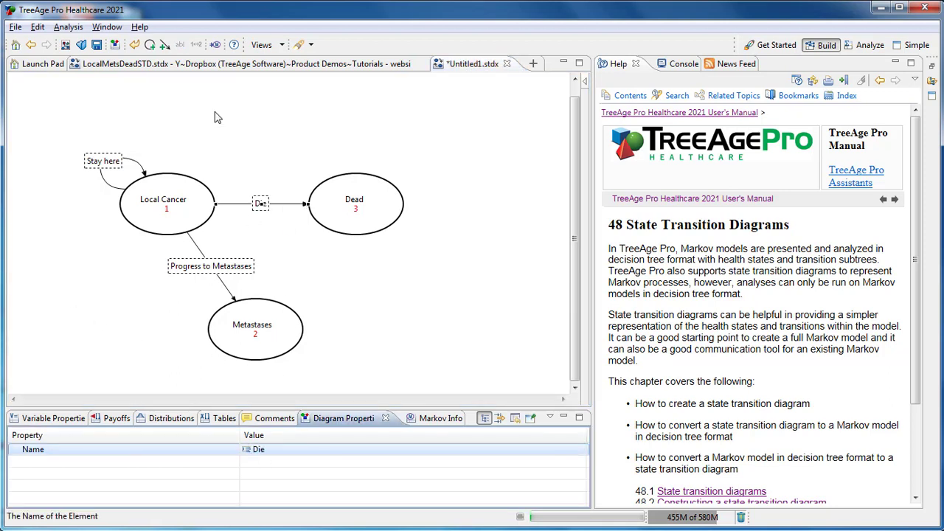
Add a Metastases self-loop transition named Survive
{"action": "left_click", "coordinate": [166, 45]}
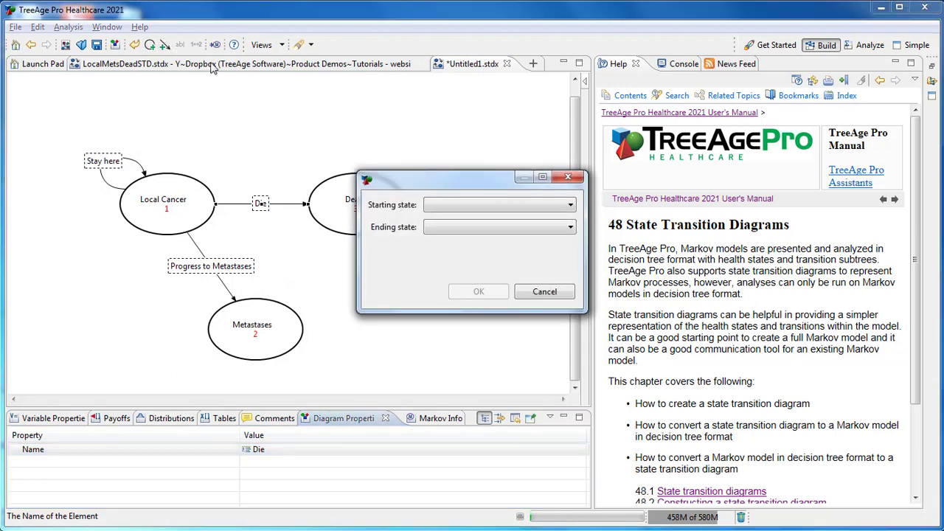
{"action": "left_click", "coordinate": [442, 206]}
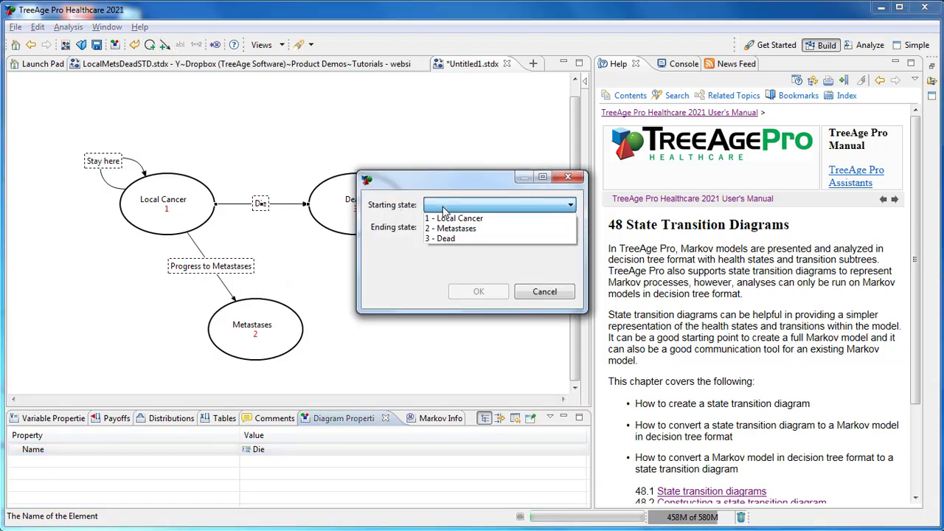
{"action": "left_click", "coordinate": [451, 229]}
{"action": "left_click", "coordinate": [452, 230]}
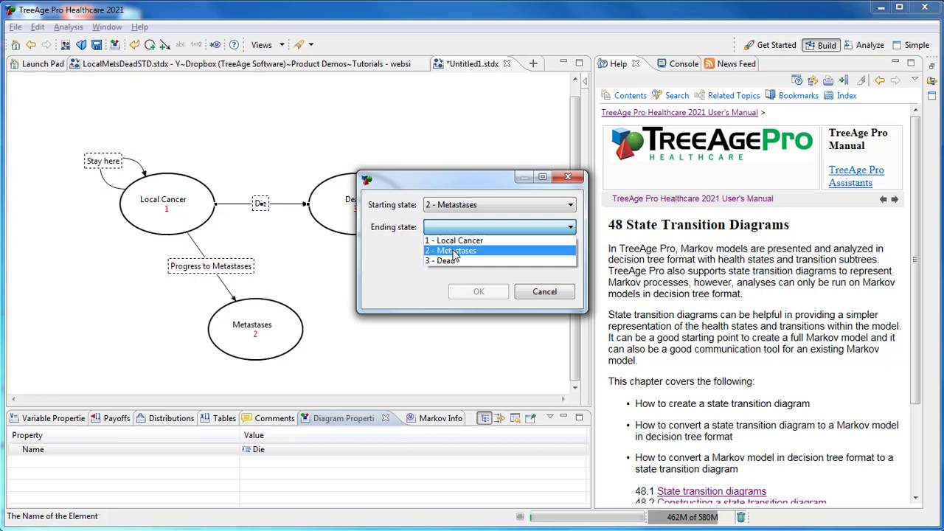
{"action": "left_click", "coordinate": [455, 252]}
{"action": "left_click", "coordinate": [479, 292]}
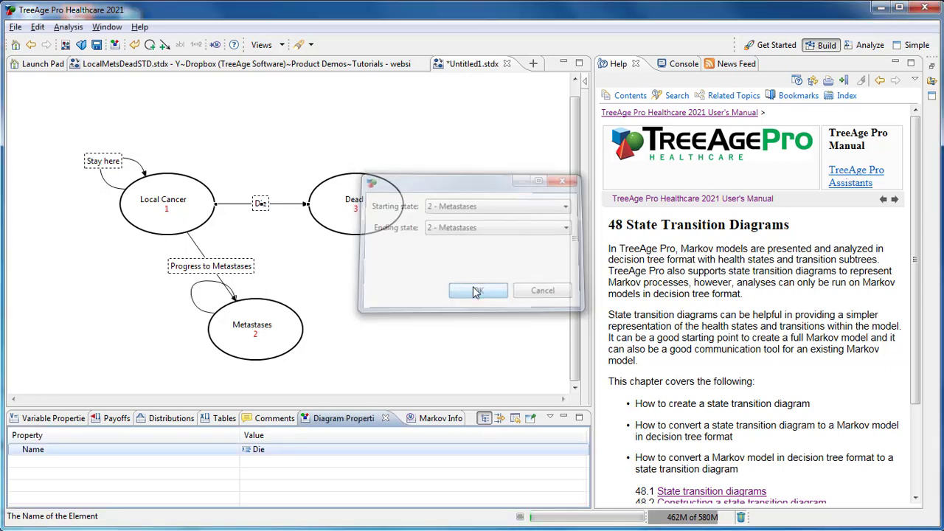
{"action": "left_click", "coordinate": [199, 289]}
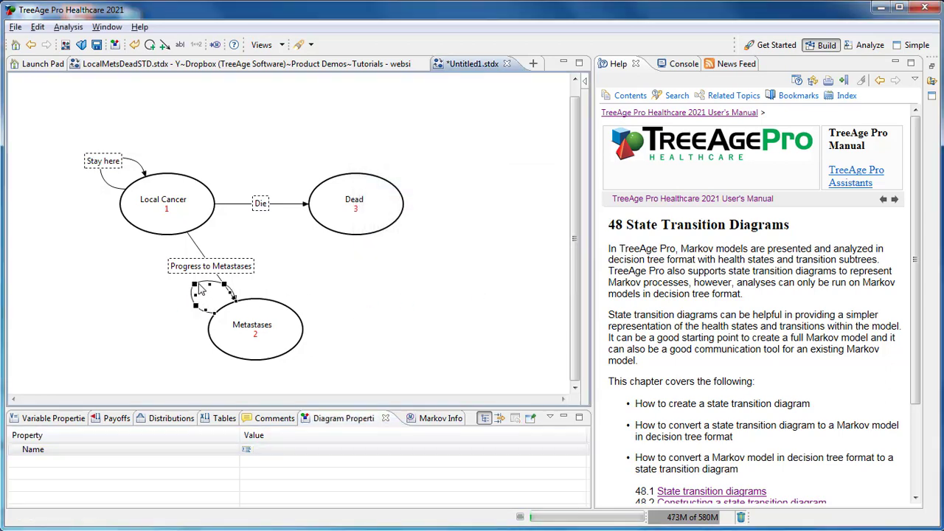
{"action": "left_click", "coordinate": [270, 451]}
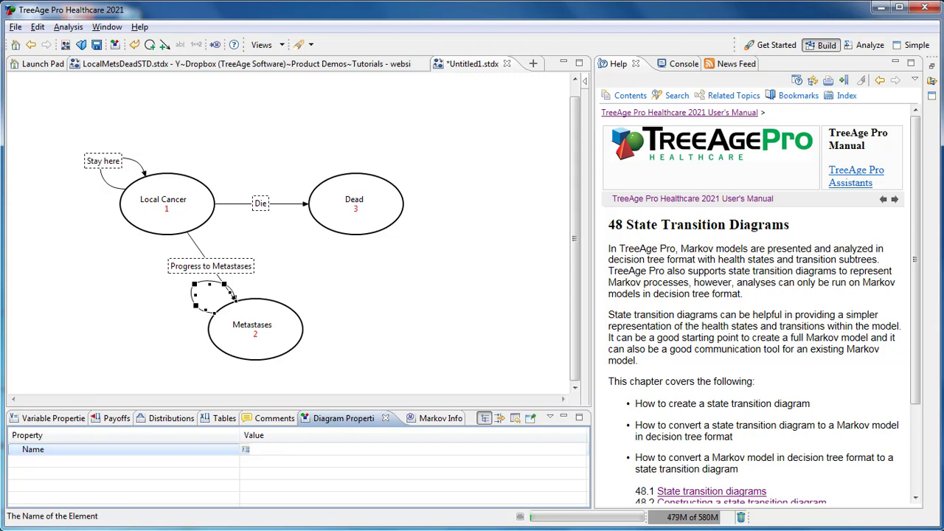
{"action": "type", "text": "Survive"}
{"action": "key", "text": "Return"}
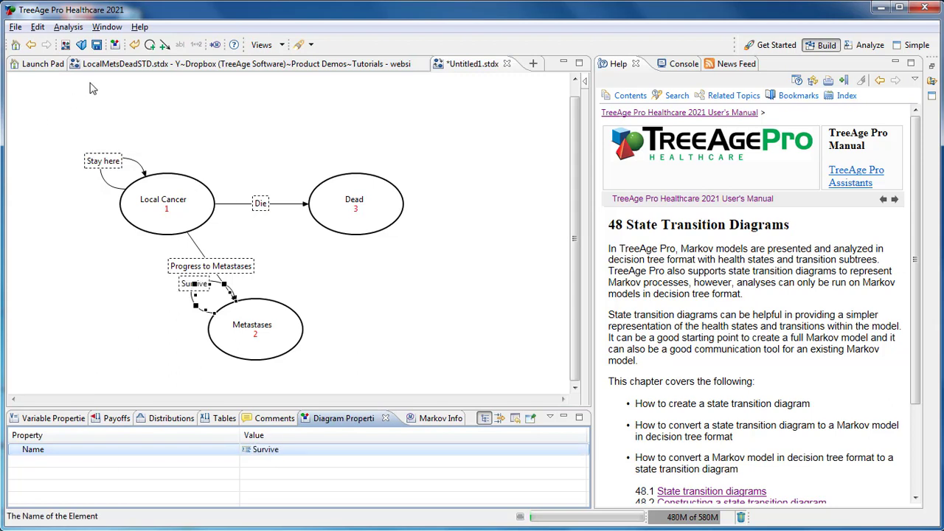
Add a transition from Metastases to Dead named Die
{"action": "left_click", "coordinate": [165, 46]}
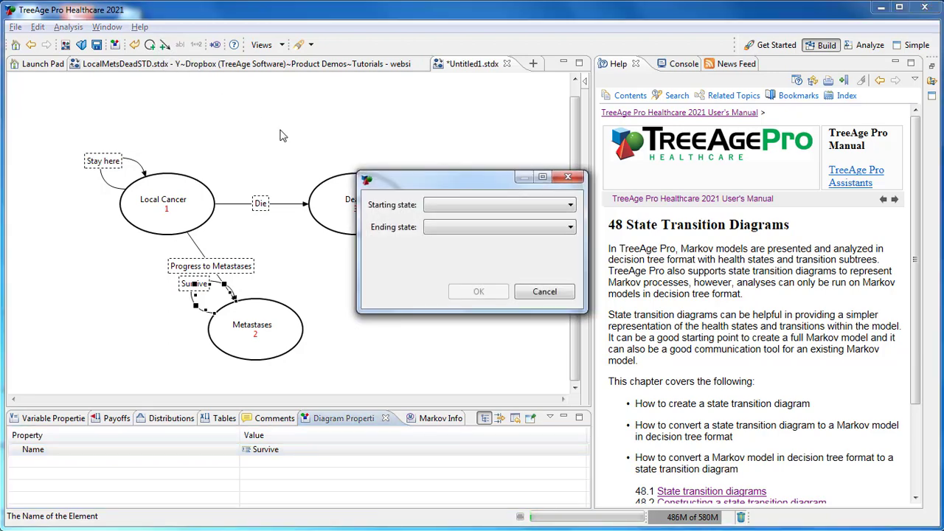
{"action": "left_click", "coordinate": [454, 204]}
{"action": "left_click", "coordinate": [461, 228]}
{"action": "left_click", "coordinate": [461, 228]}
{"action": "left_click", "coordinate": [462, 264]}
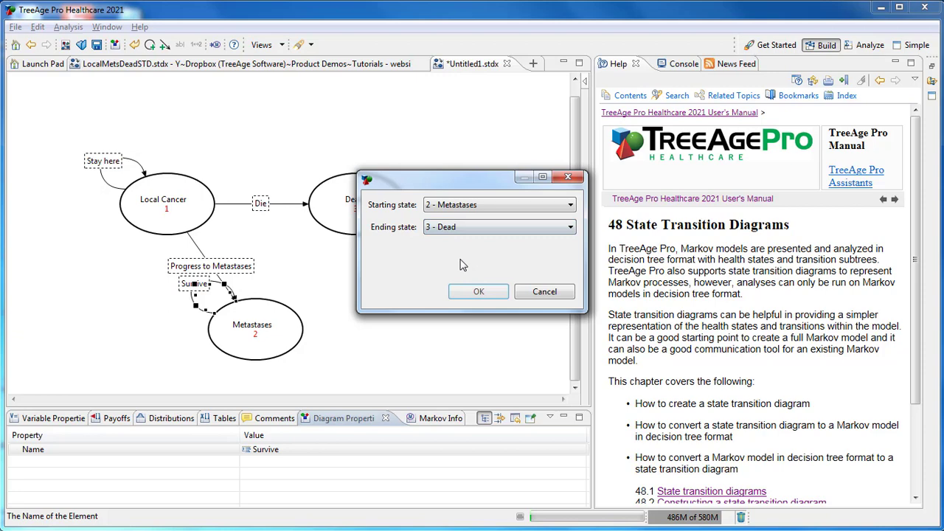
{"action": "left_click", "coordinate": [473, 294]}
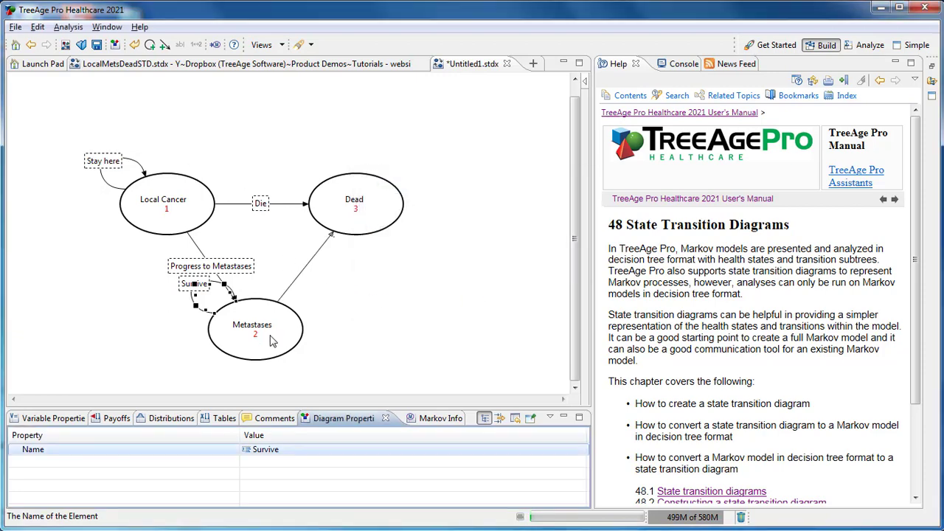
{"action": "left_click", "coordinate": [318, 255]}
{"action": "left_click", "coordinate": [251, 449]}
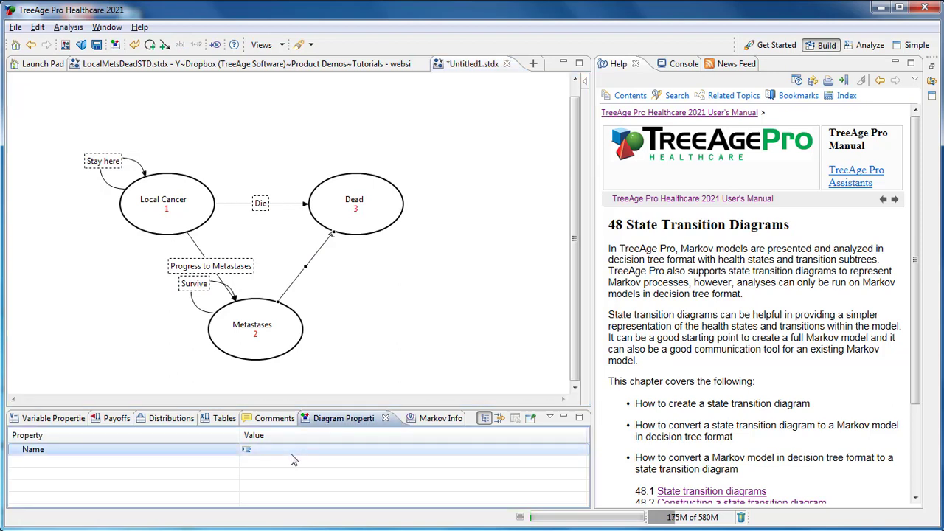
{"action": "type", "text": "Die"}
{"action": "key", "text": "Return"}
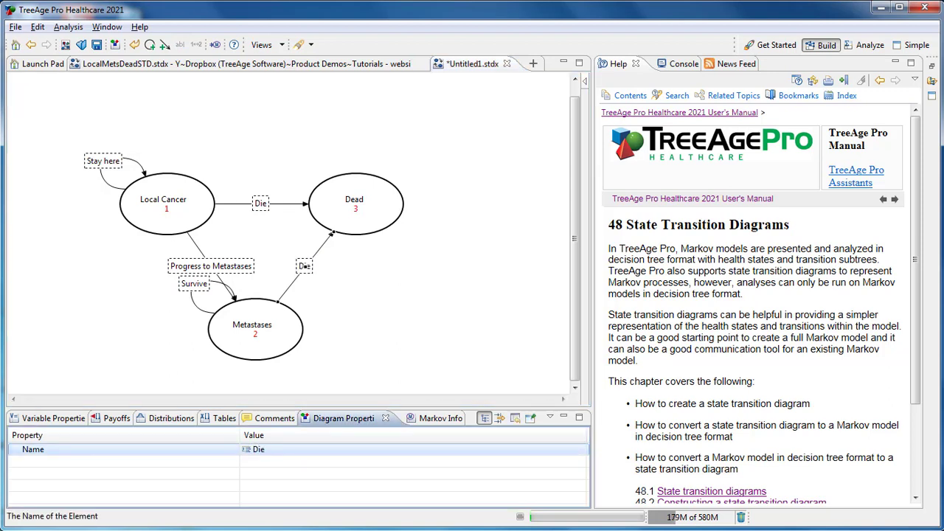
{"action": "left_click", "coordinate": [415, 362]}
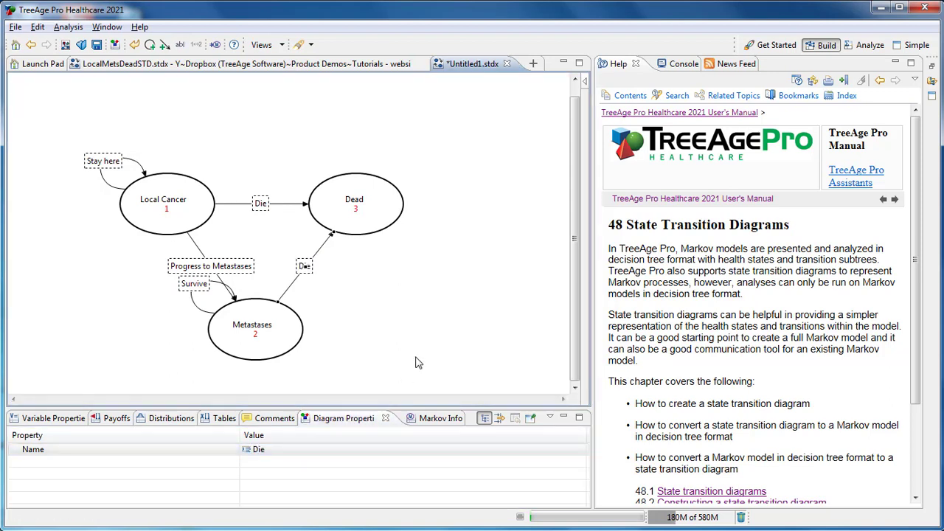
Move the two Die, Progress to Metastases, Survive and Stay here labels clear of their arrows
{"action": "left_click_drag", "start_coordinate": [310, 267], "coordinate": [335, 275]}
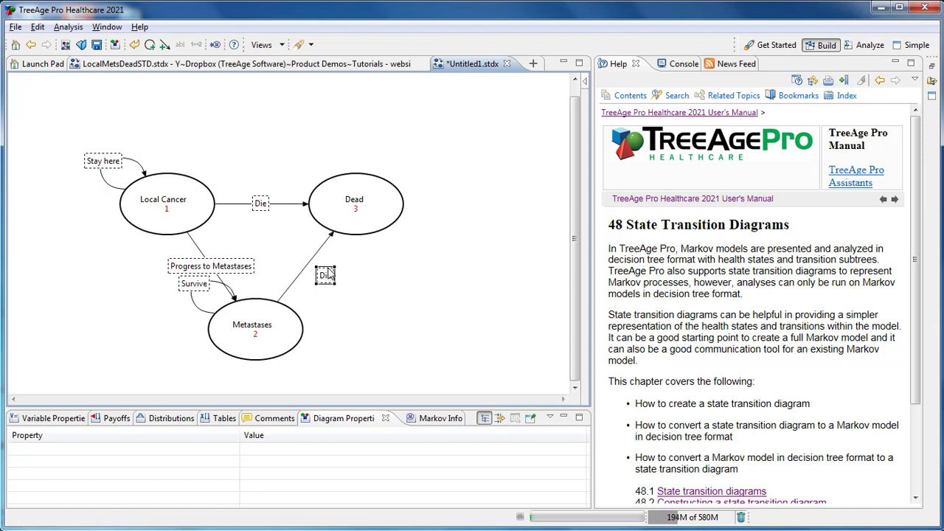
{"action": "left_click", "coordinate": [264, 203]}
{"action": "left_click_drag", "start_coordinate": [266, 202], "coordinate": [274, 186]}
{"action": "left_click_drag", "start_coordinate": [225, 264], "coordinate": [163, 255]}
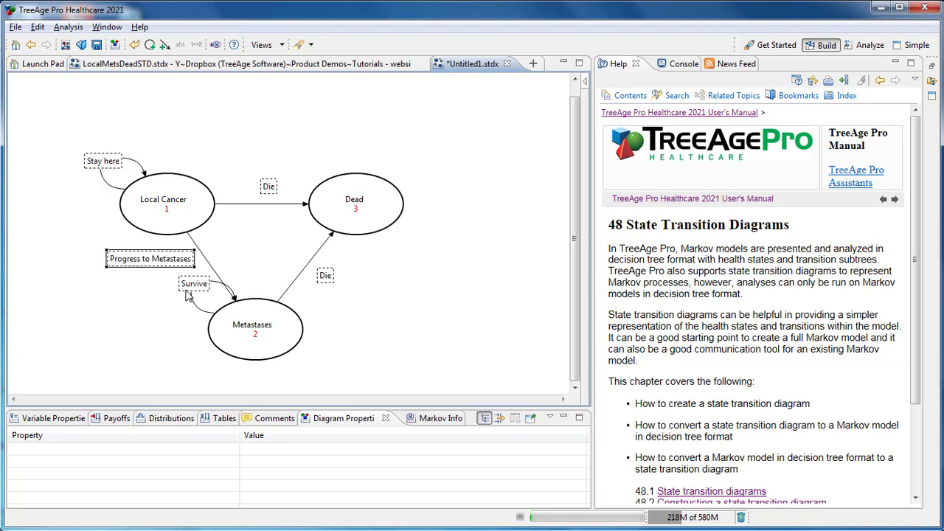
{"action": "left_click_drag", "start_coordinate": [188, 288], "coordinate": [172, 330]}
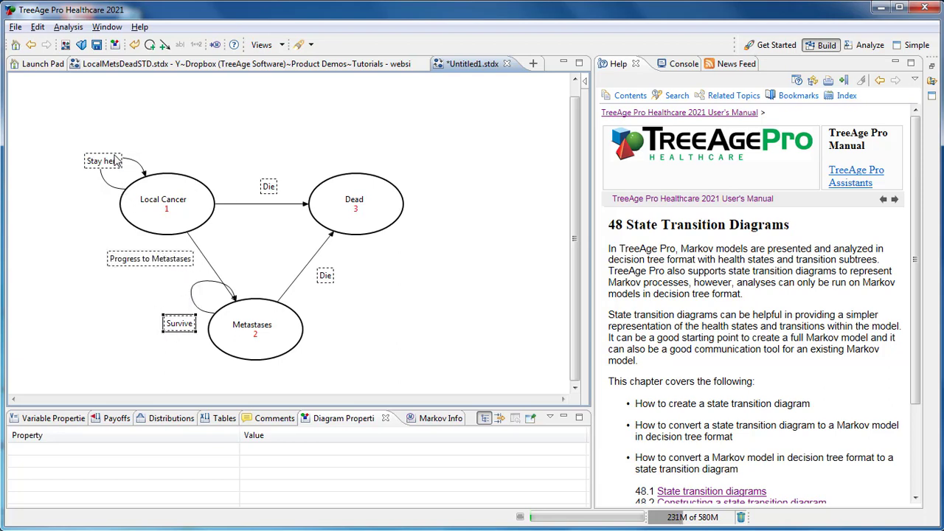
{"action": "left_click_drag", "start_coordinate": [116, 161], "coordinate": [116, 145]}
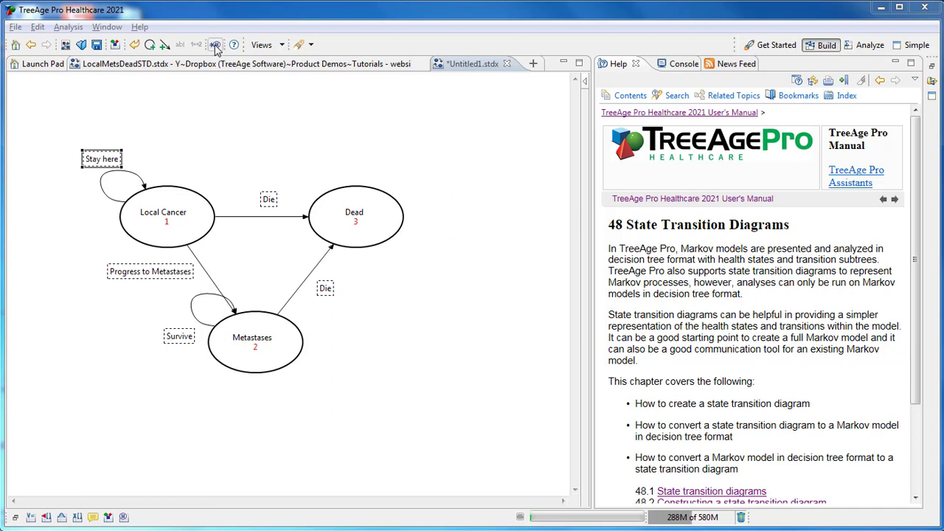
Convert the diagram into a Markov tree, Untitled2.trex, and begin editing the Stay here probability
{"action": "left_click", "coordinate": [355, 110]}
{"action": "right_click", "coordinate": [355, 109]}
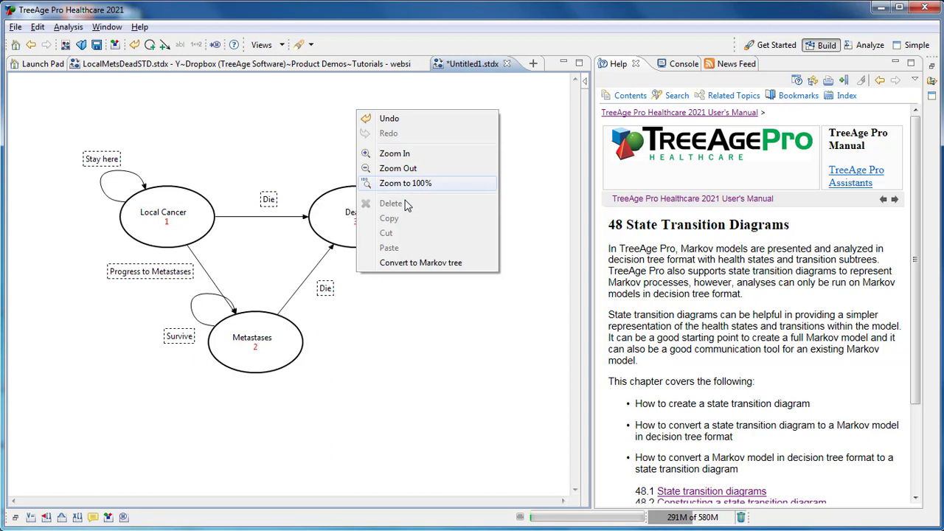
{"action": "left_click", "coordinate": [434, 263]}
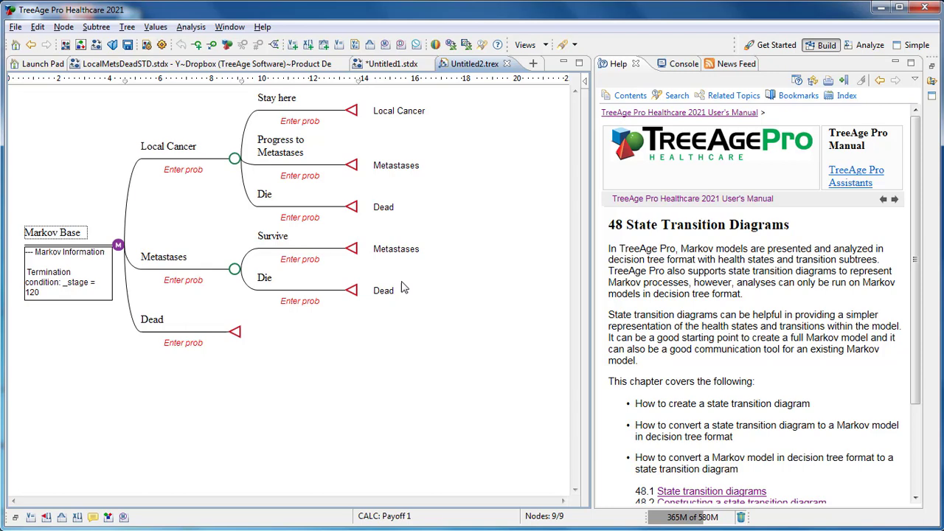
{"action": "left_click", "coordinate": [304, 123]}
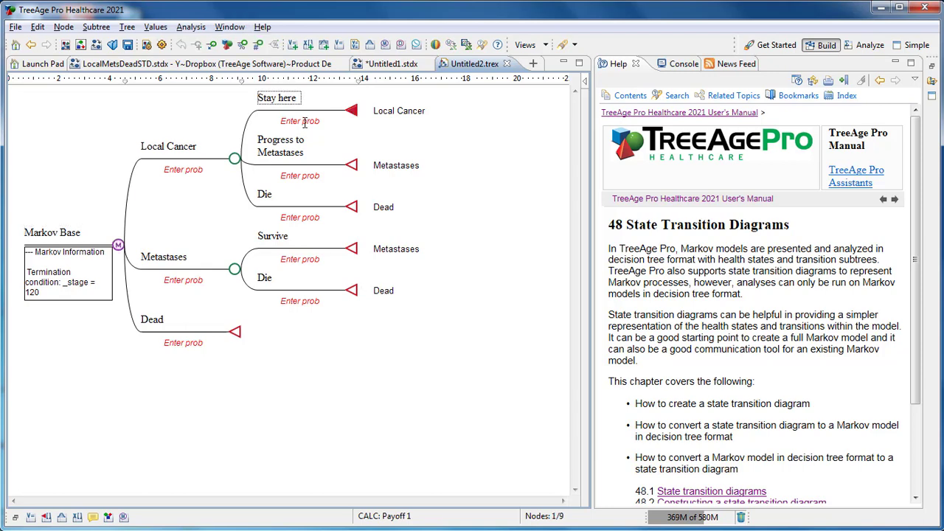
{"action": "left_click", "coordinate": [305, 123]}
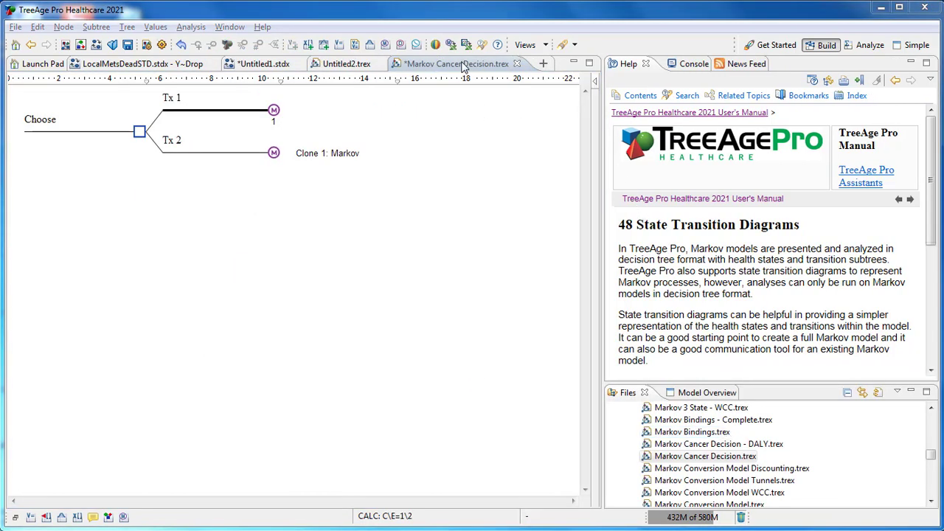
Copy the whole Markov Base subtree from the converted Untitled2 Markov tree
{"action": "left_click", "coordinate": [273, 112]}
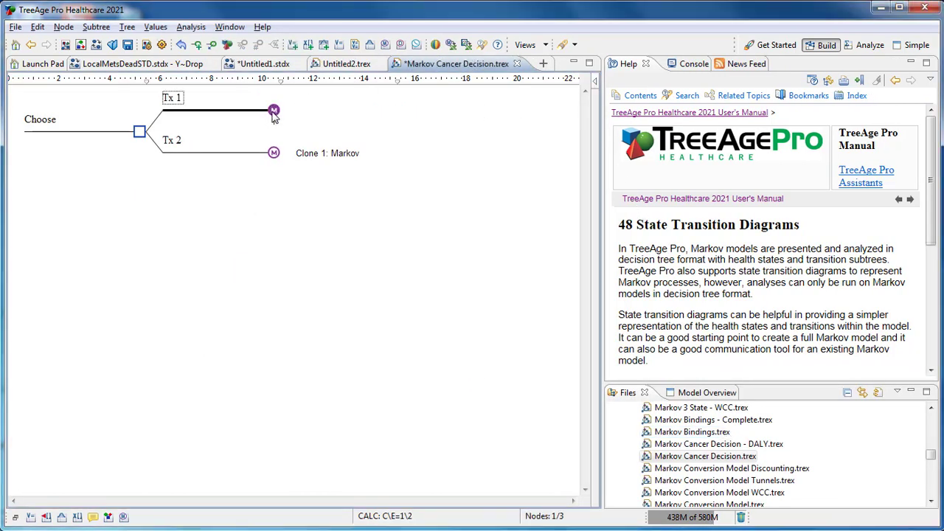
{"action": "left_click", "coordinate": [346, 65]}
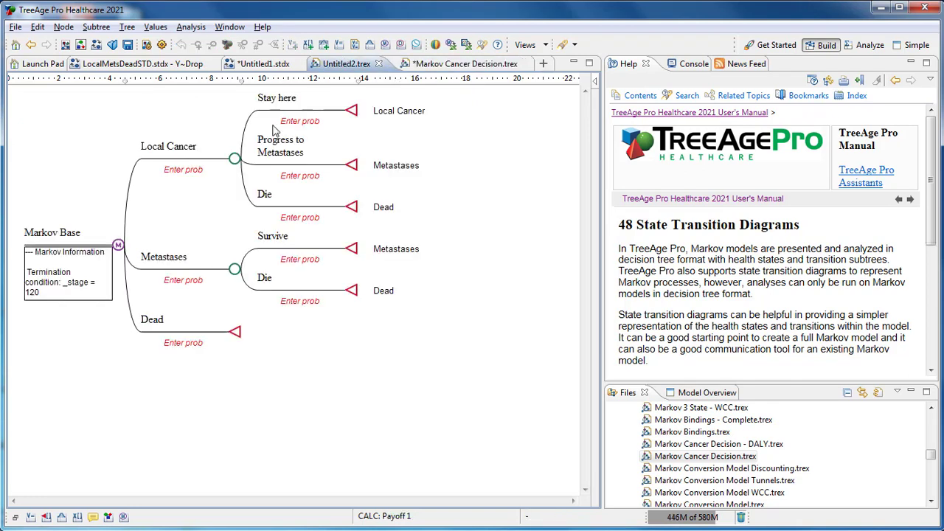
{"action": "left_click", "coordinate": [118, 246]}
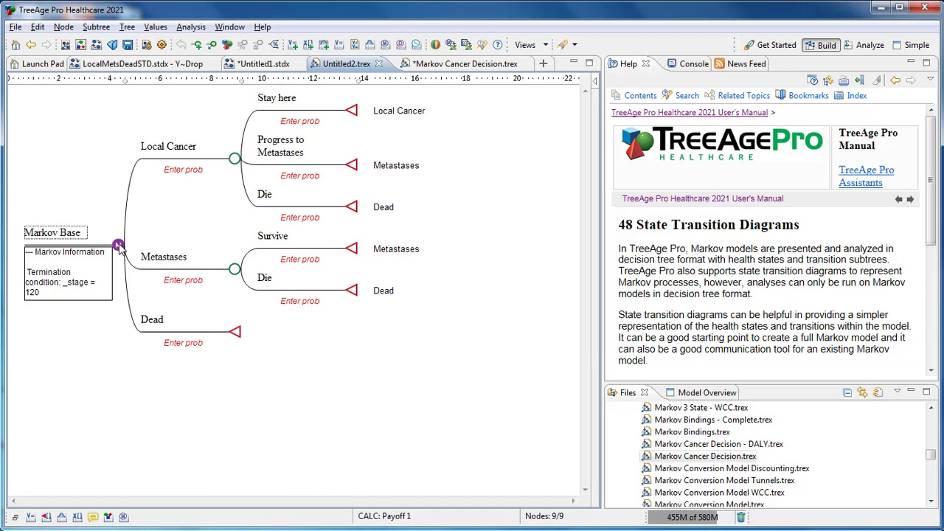
{"action": "left_click", "coordinate": [97, 27]}
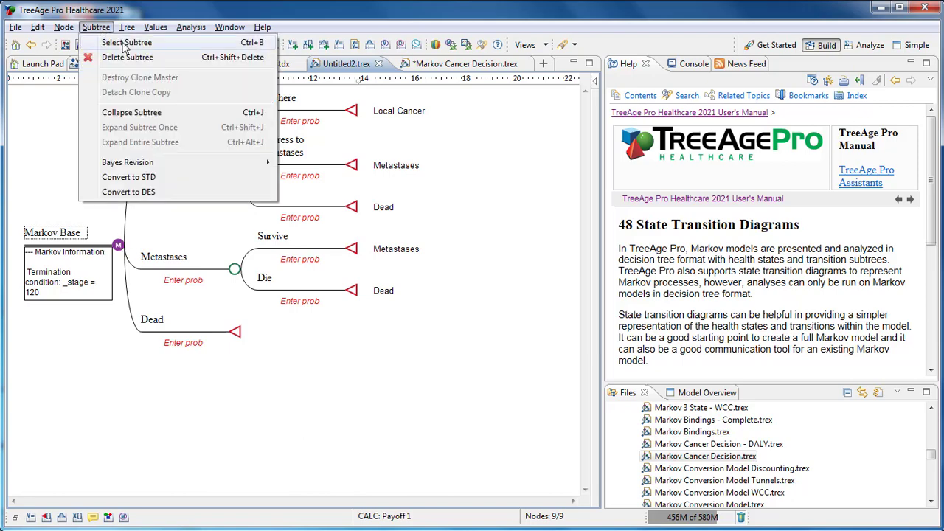
{"action": "left_click", "coordinate": [125, 42]}
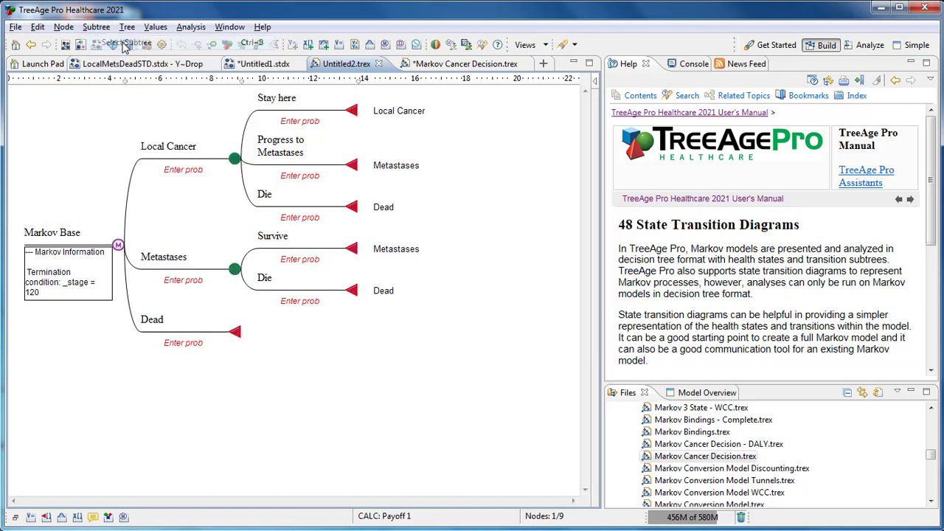
{"action": "left_click", "coordinate": [38, 28]}
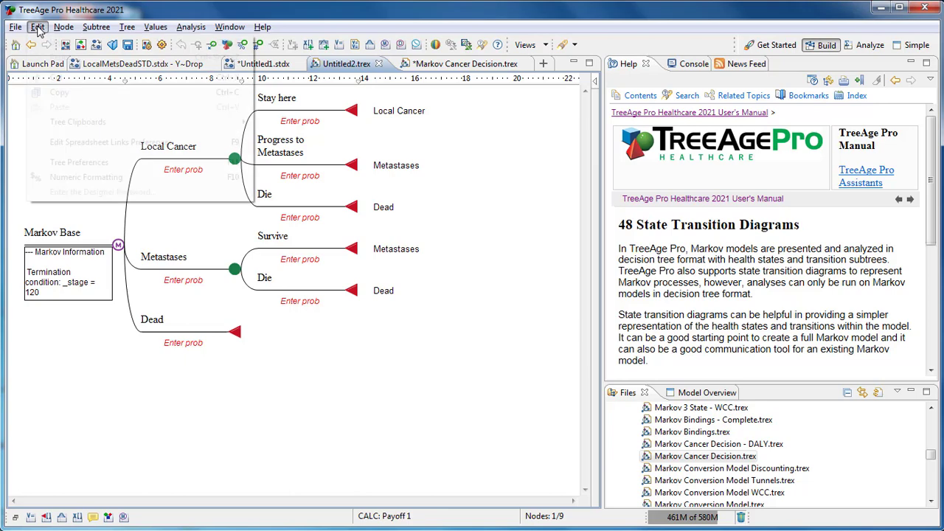
{"action": "left_click", "coordinate": [64, 94]}
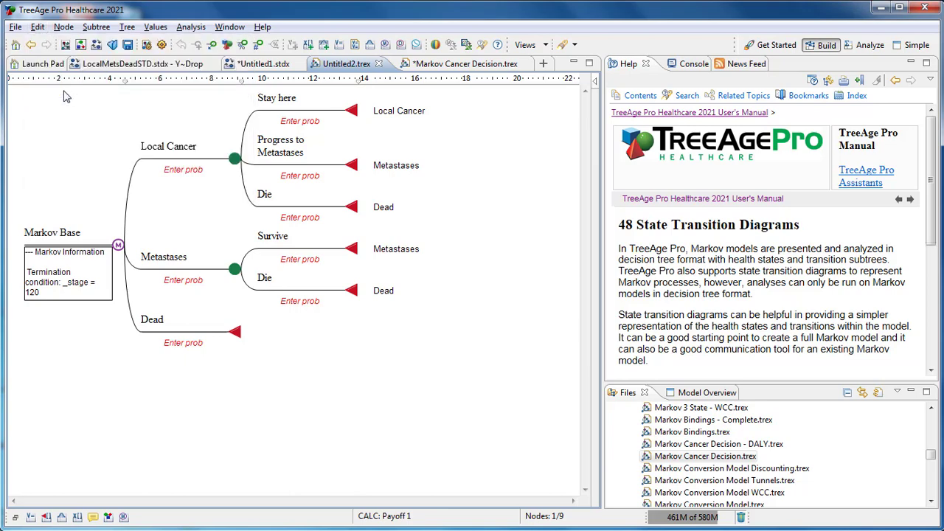
Paste the copied Markov subtree onto the Tx 1 branch of Markov Cancer Decision
{"action": "left_click", "coordinate": [459, 65]}
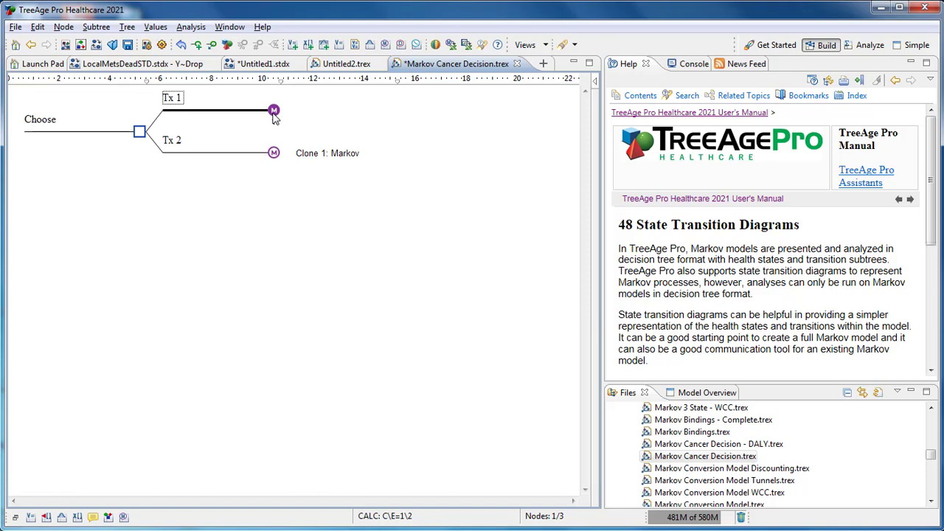
{"action": "left_click", "coordinate": [38, 28]}
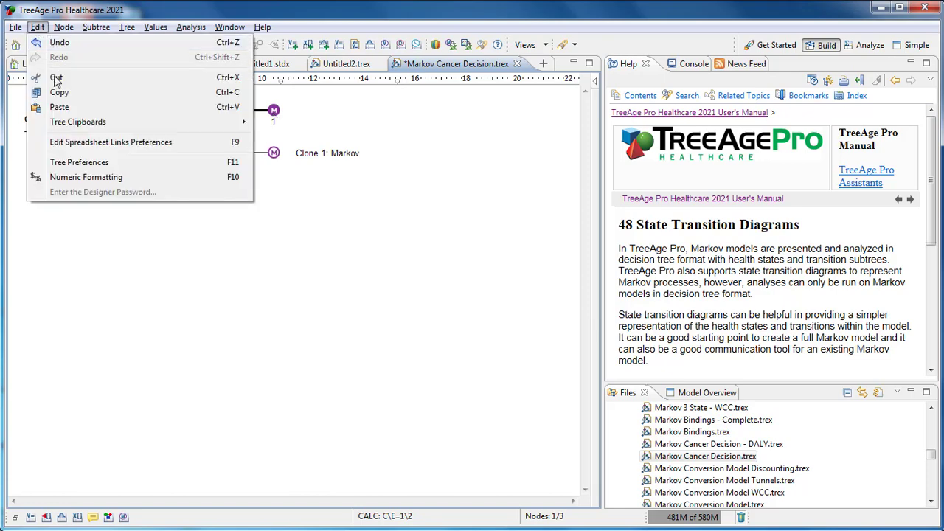
{"action": "left_click", "coordinate": [65, 108]}
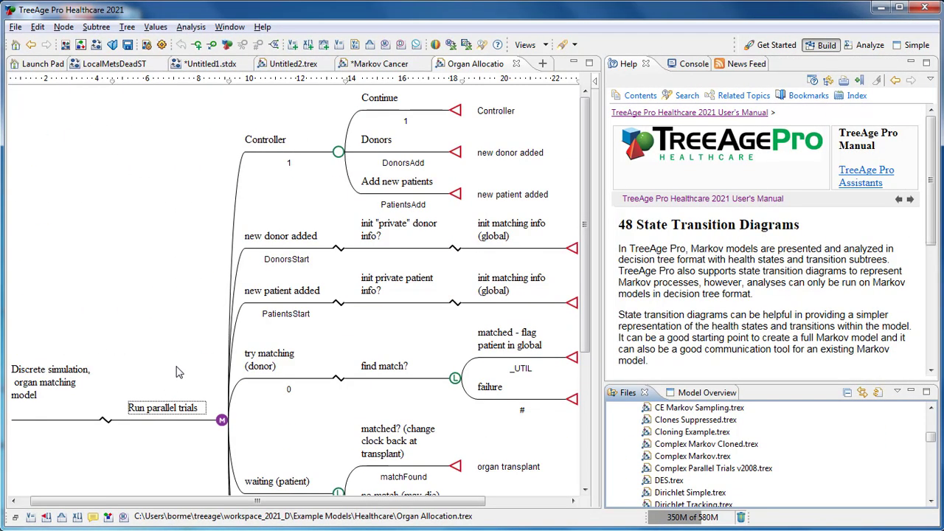
Convert the Organ Allocation Markov node into a state transition diagram, leaving it unsaved
{"action": "right_click", "coordinate": [177, 373]}
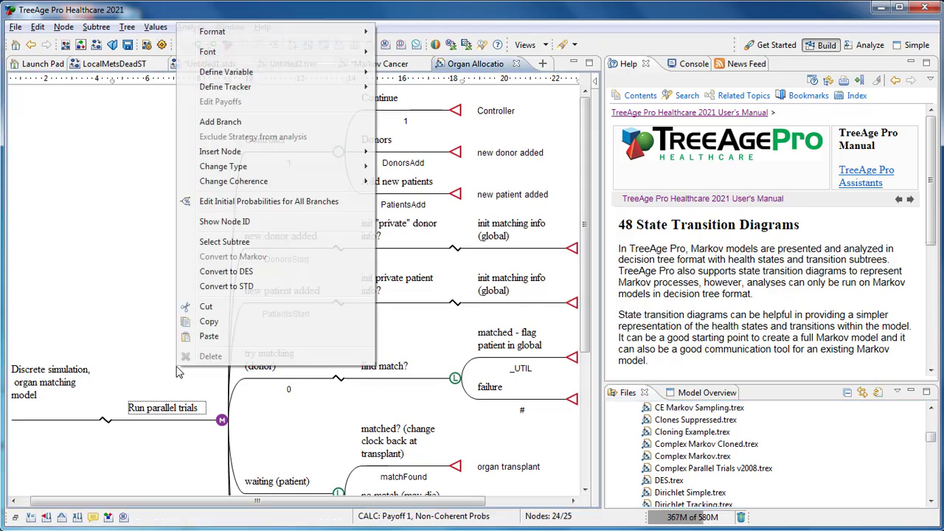
{"action": "left_click", "coordinate": [233, 288]}
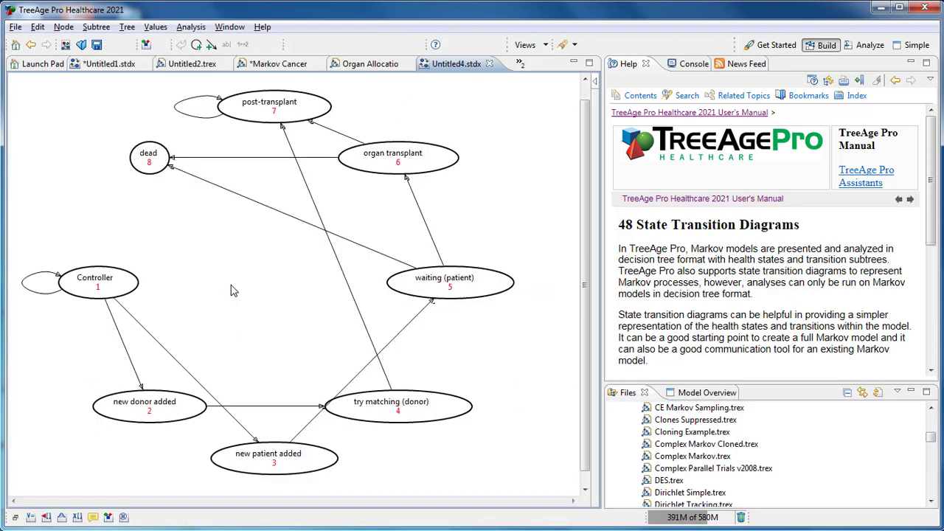
{"action": "key", "text": "ctrl+s"}
{"action": "left_click", "coordinate": [558, 414]}
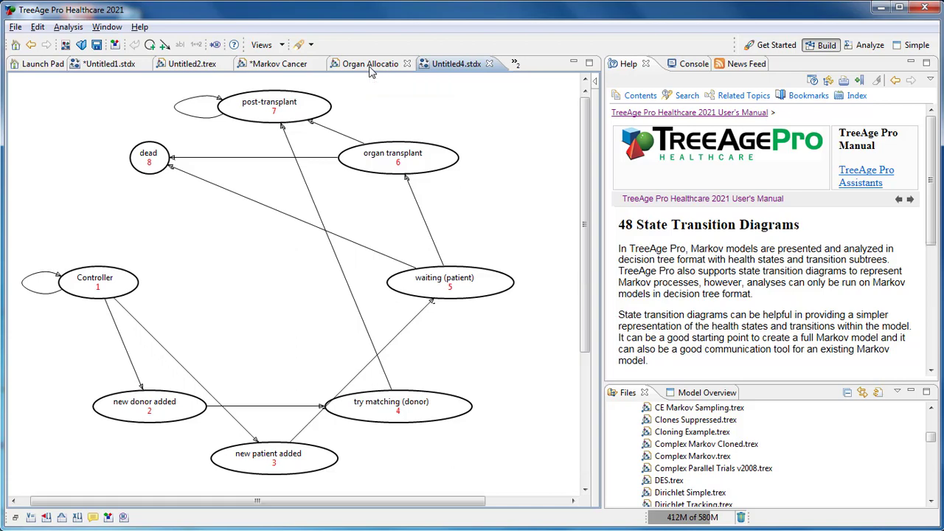
Compare the Organ Allocation tree with the new diagram, then return to Untitled4.stdx
{"action": "left_click", "coordinate": [372, 65]}
{"action": "left_click_drag", "start_coordinate": [584, 200], "coordinate": [565, 396]}
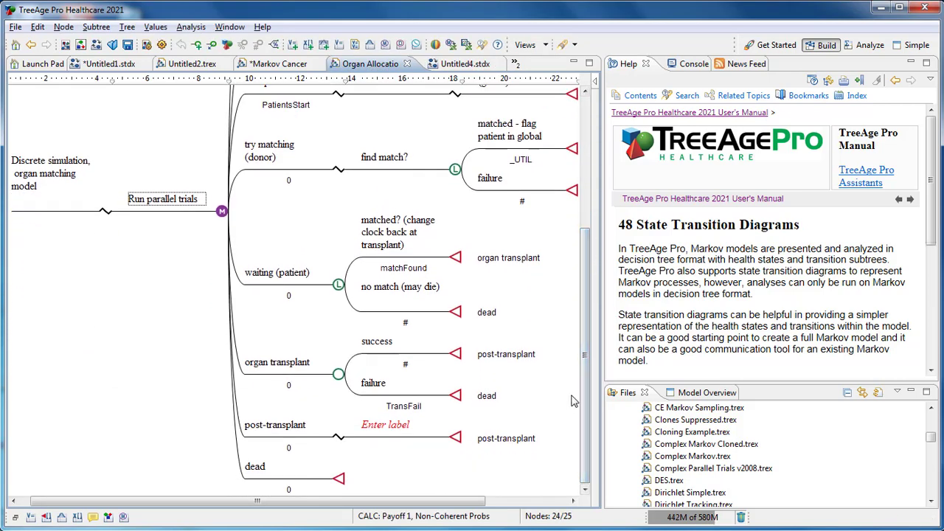
{"action": "left_click", "coordinate": [456, 65]}
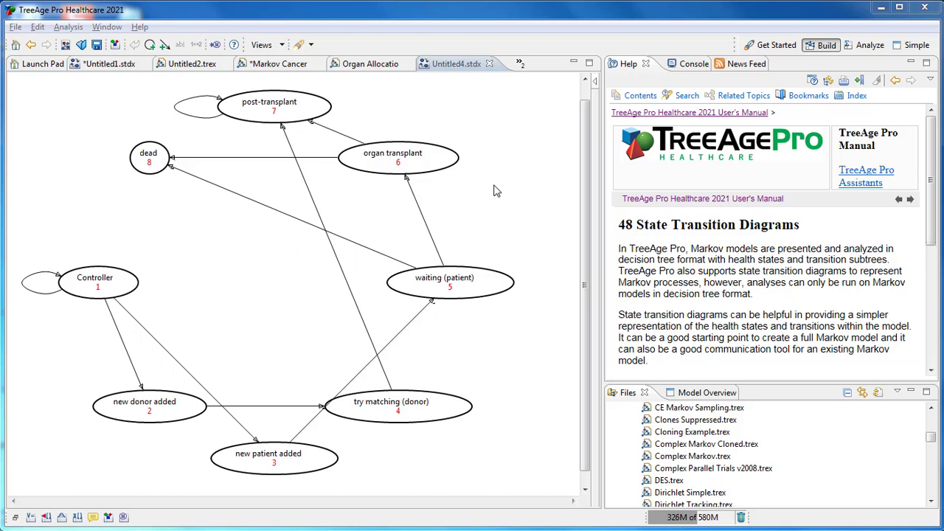
{"action": "left_click", "coordinate": [15, 26]}
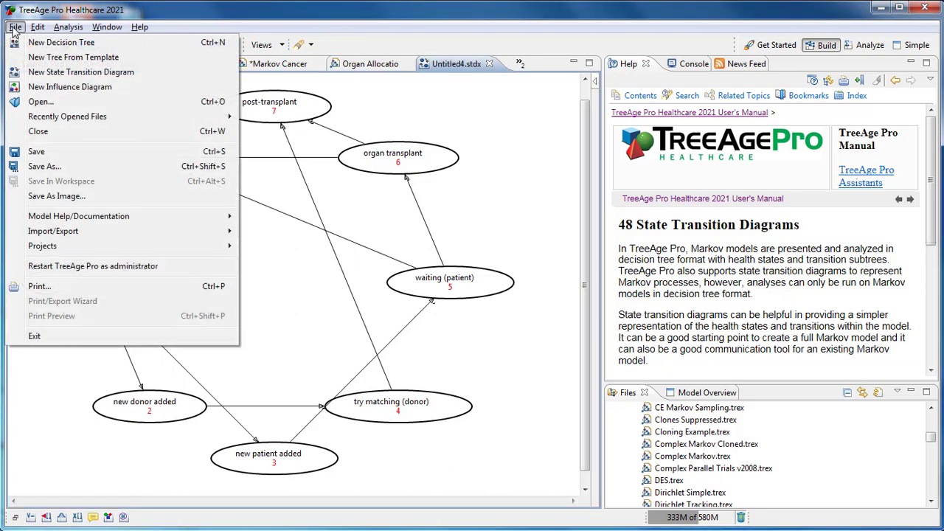
{"action": "left_click", "coordinate": [78, 194]}
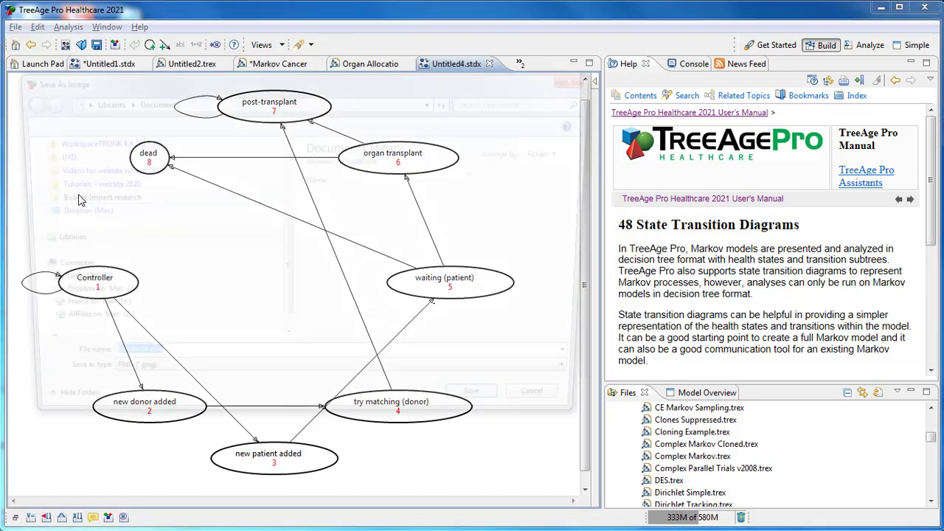
{"action": "left_click_drag", "start_coordinate": [129, 81], "coordinate": [192, 103]}
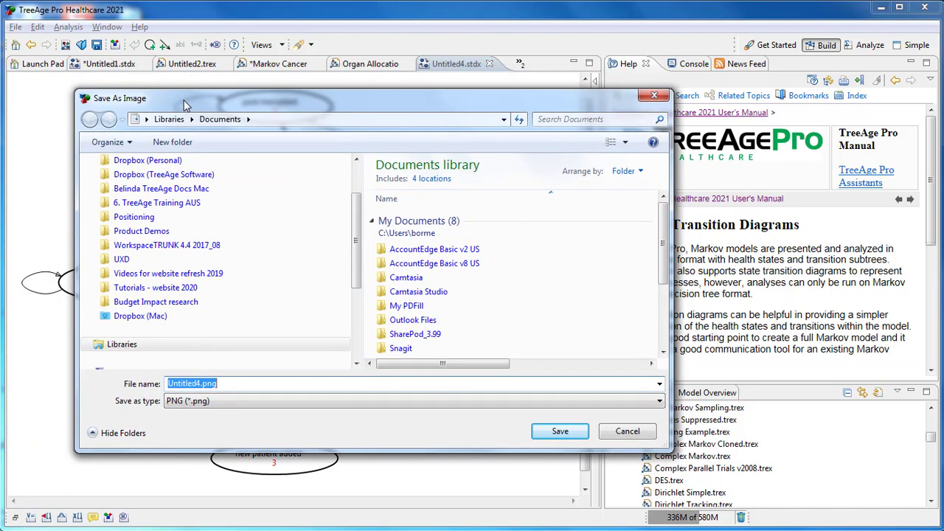
{"action": "left_click", "coordinate": [233, 403]}
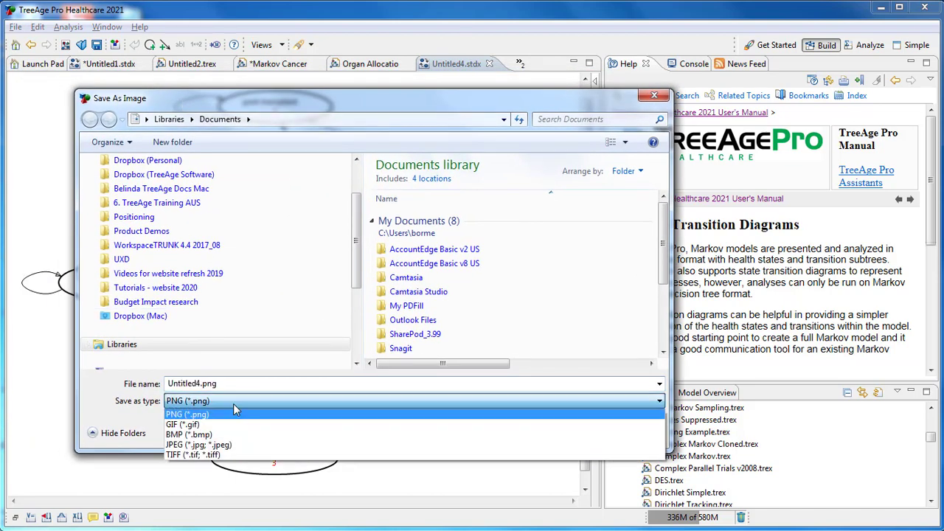
{"action": "left_click", "coordinate": [233, 403]}
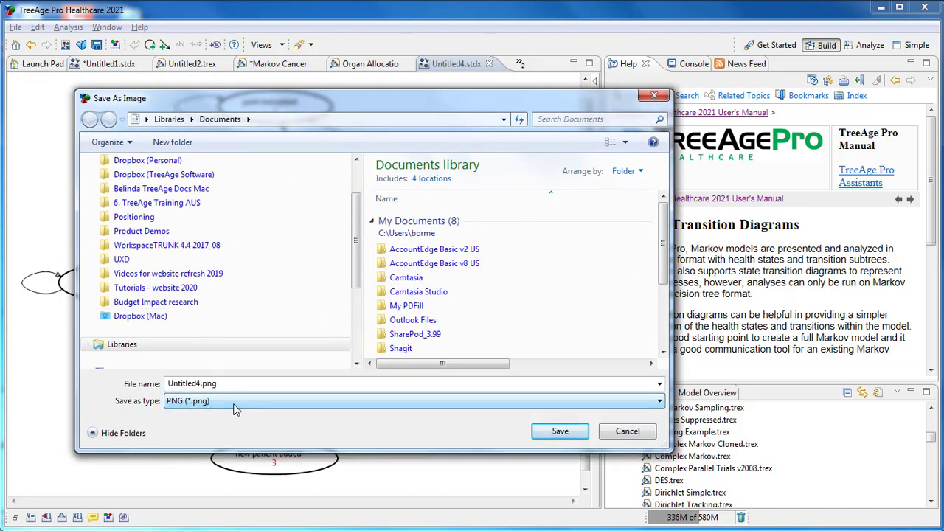
{"action": "left_click", "coordinate": [620, 434]}
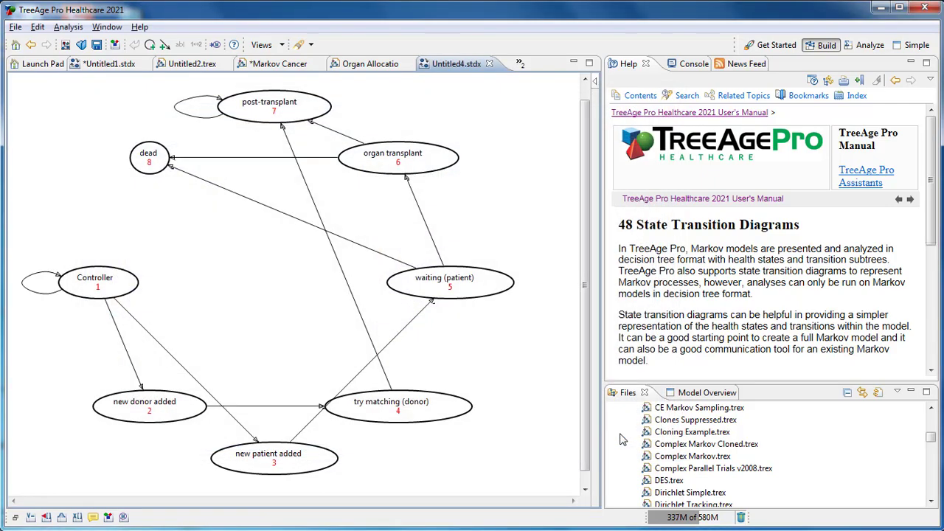